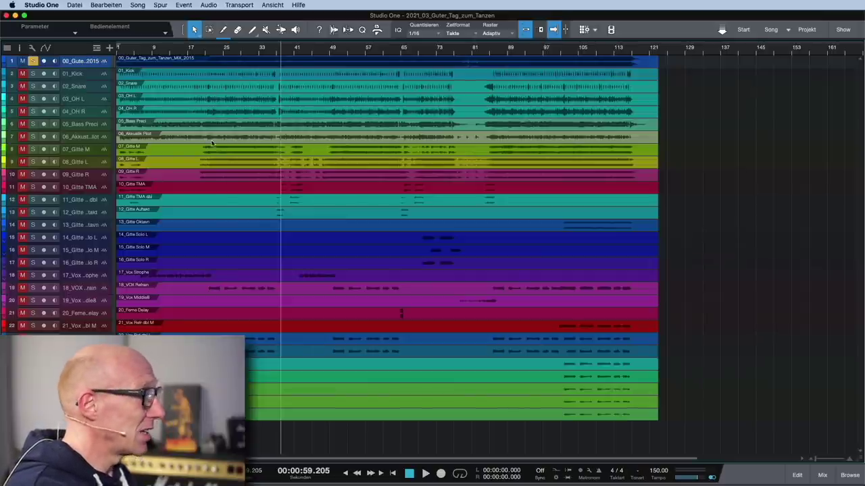
- Show the mixing console, switch its channels to the compact view and enlarge the console for longer faders
{"action": "key", "text": "F3"}
{"action": "left_click_drag", "start_coordinate": [349, 255], "coordinate": [350, 206]}
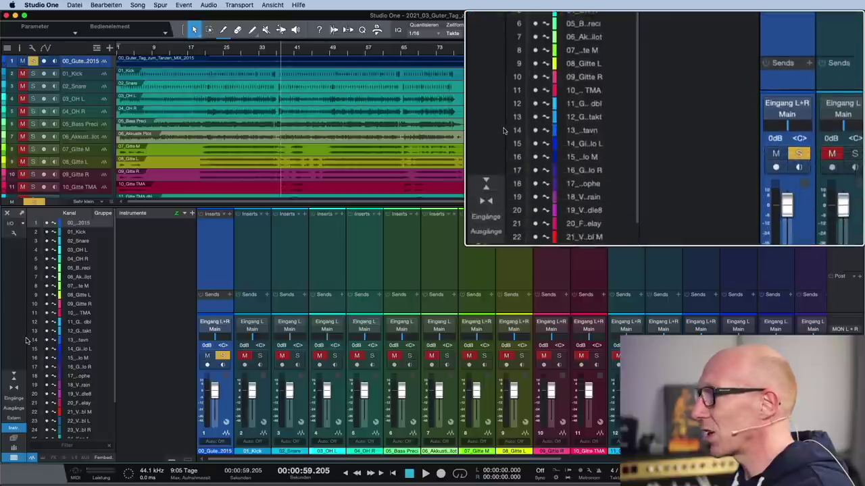
{"action": "left_click", "coordinate": [15, 377]}
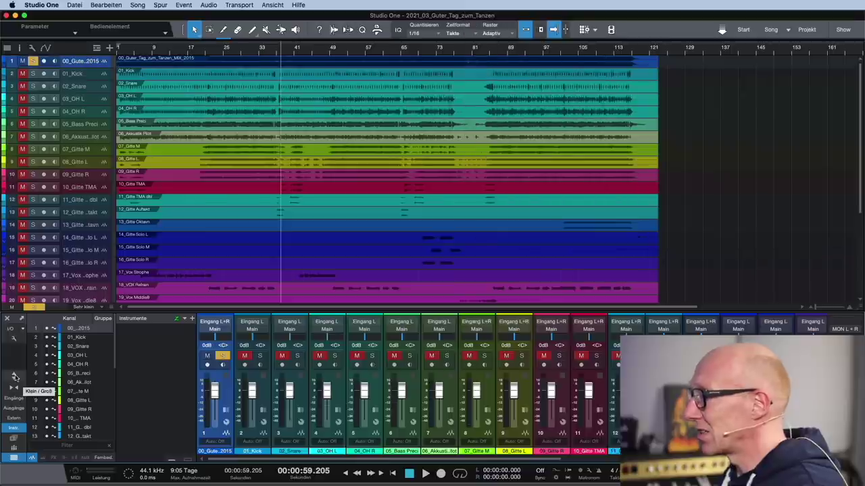
{"action": "left_click_drag", "start_coordinate": [327, 315], "coordinate": [328, 236]}
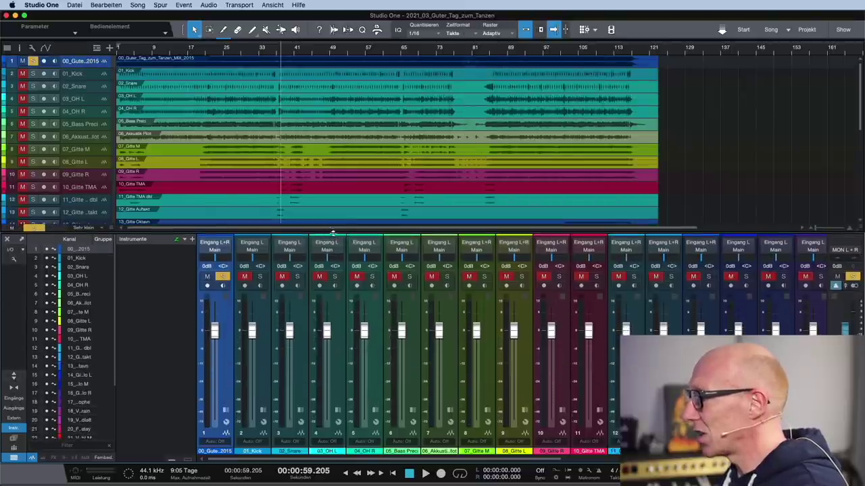
- Expand and collapse the first channel's inserts and sends in the console, and show the track inspector
{"action": "left_click", "coordinate": [226, 410]}
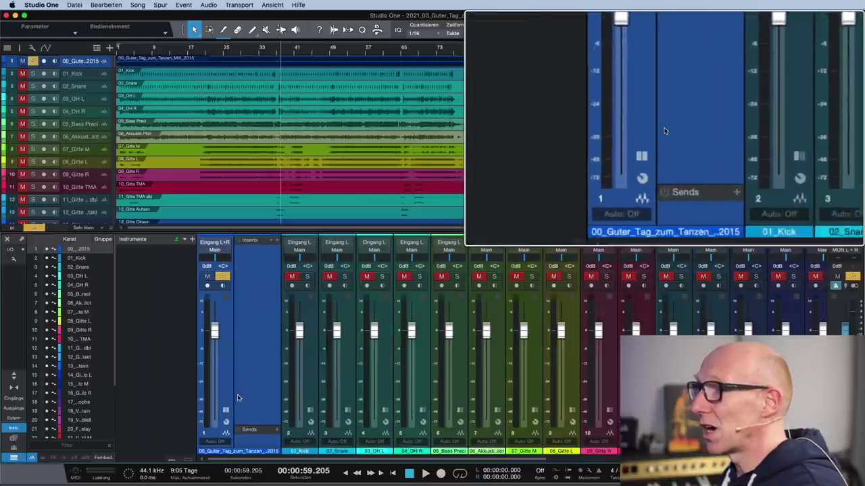
{"action": "left_click", "coordinate": [227, 411]}
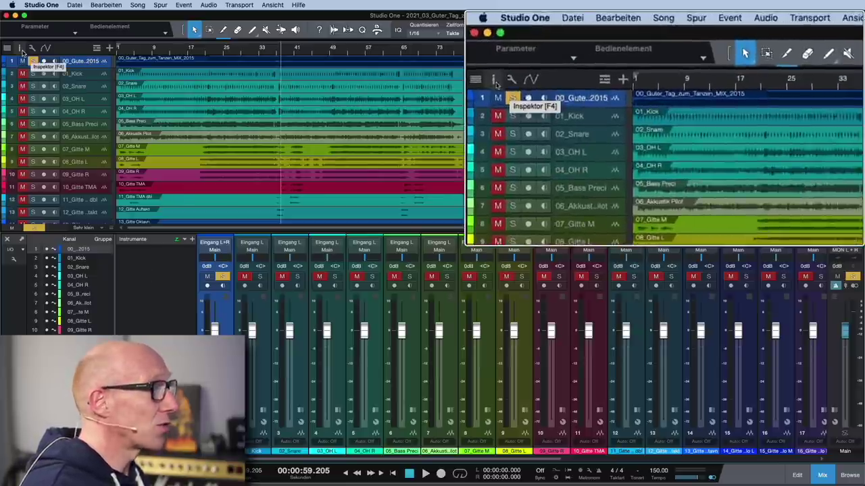
{"action": "left_click", "coordinate": [21, 49]}
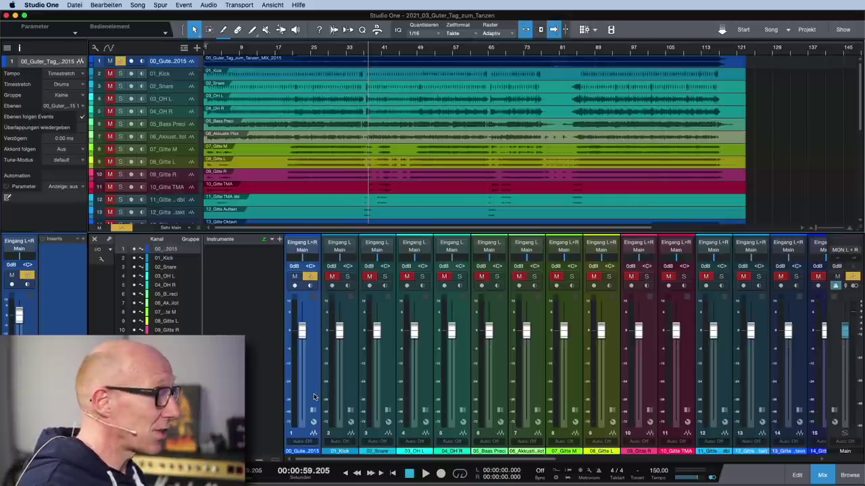
- Colour the four drum channels from 01_Kick to 04_OH R red
{"action": "left_click", "coordinate": [350, 405]}
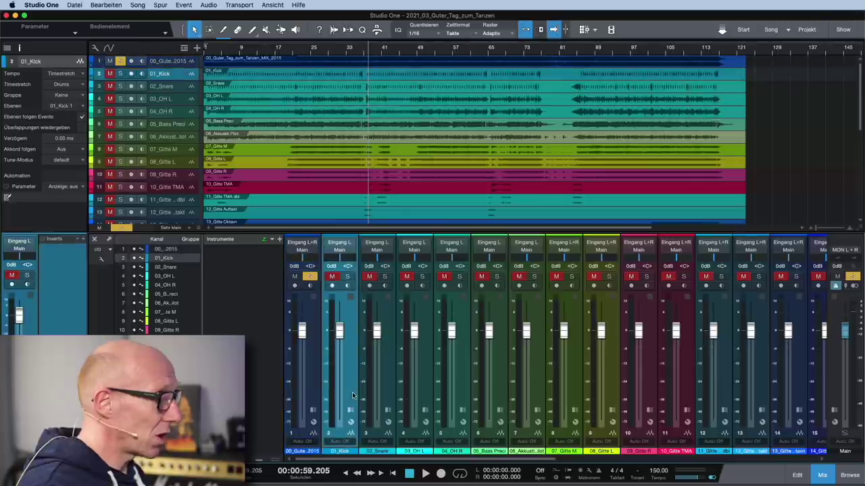
{"action": "left_click", "coordinate": [463, 399], "text": "shift"}
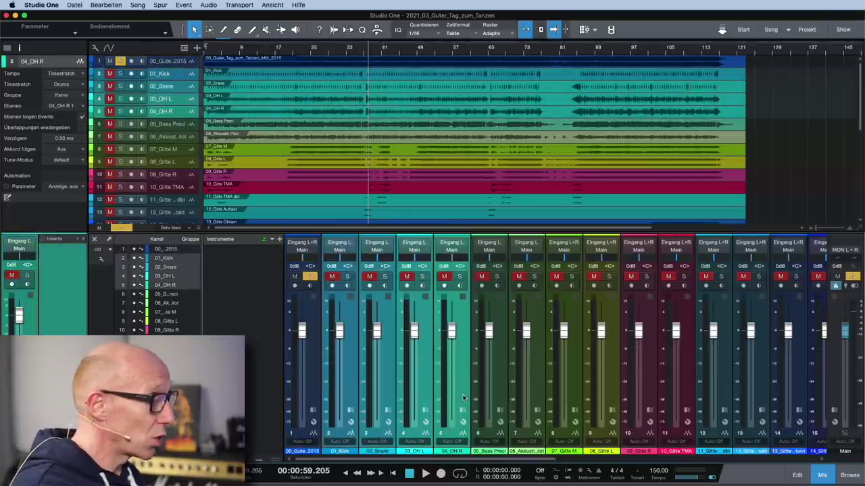
{"action": "left_click", "coordinate": [340, 452]}
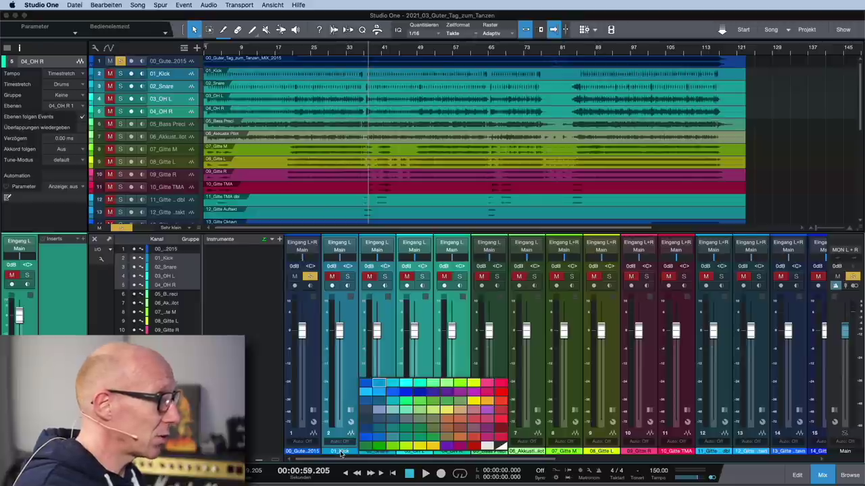
{"action": "left_click", "coordinate": [501, 395]}
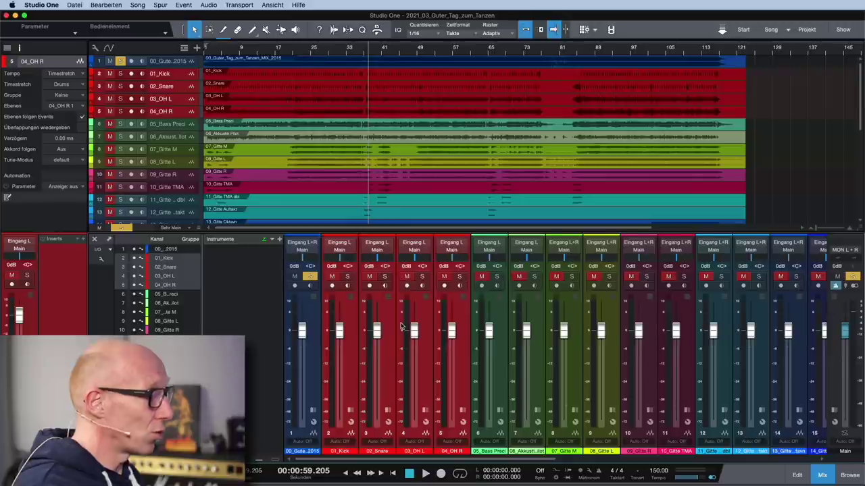
- Colour the bass channel 05_Bass Preci yellow
{"action": "scroll", "coordinate": [401, 327], "scroll_direction": "right", "scroll_amount": 1}
{"action": "left_click", "coordinate": [500, 392]}
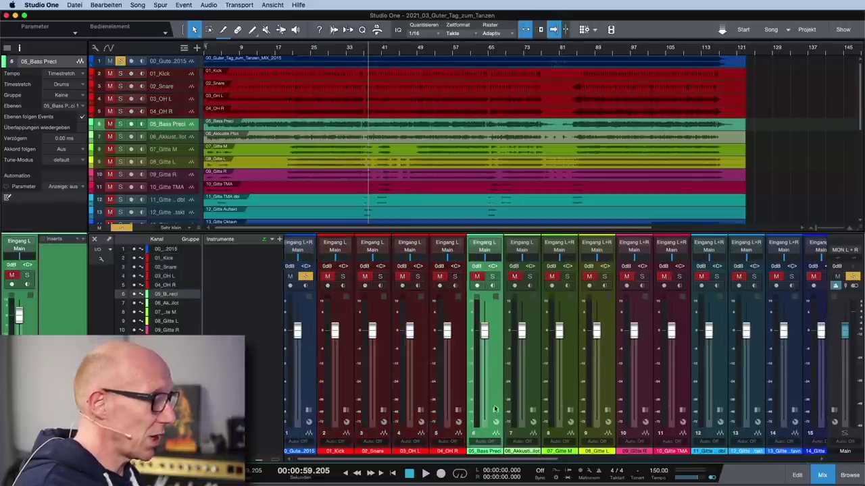
{"action": "left_click", "coordinate": [489, 453]}
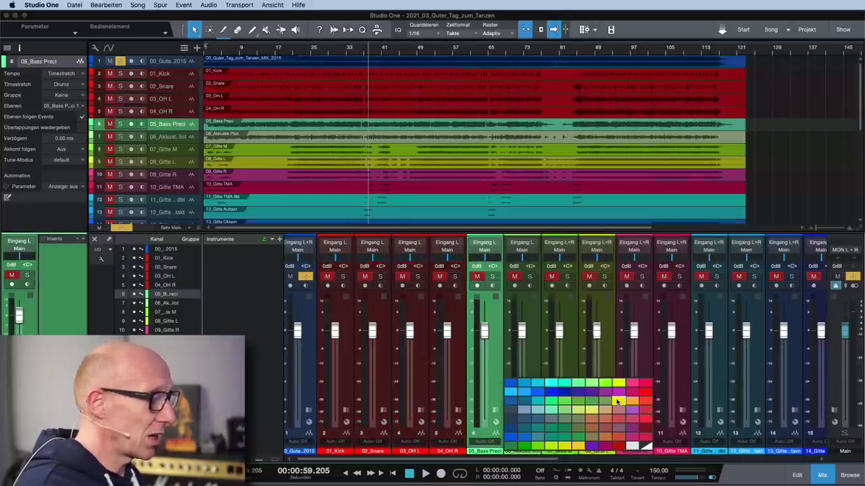
{"action": "left_click", "coordinate": [620, 403]}
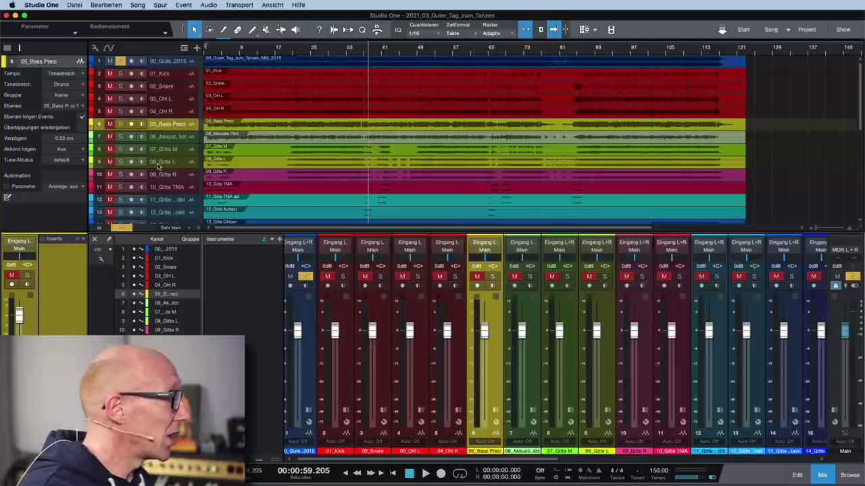
- Colour all guitar channels from 06_Akkustik Pilot to 16_Gitte Solo R light green
{"action": "mouse_move", "coordinate": [172, 140]}
{"action": "left_mouse_down"}
{"action": "mouse_move", "coordinate": [173, 128]}
{"action": "mouse_move", "coordinate": [174, 141]}
{"action": "left_mouse_up"}
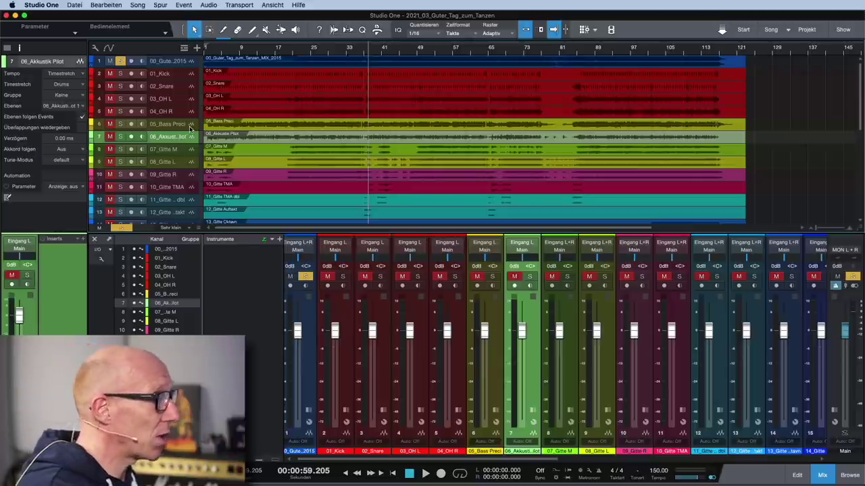
{"action": "scroll", "coordinate": [523, 387], "scroll_direction": "right", "scroll_amount": 2}
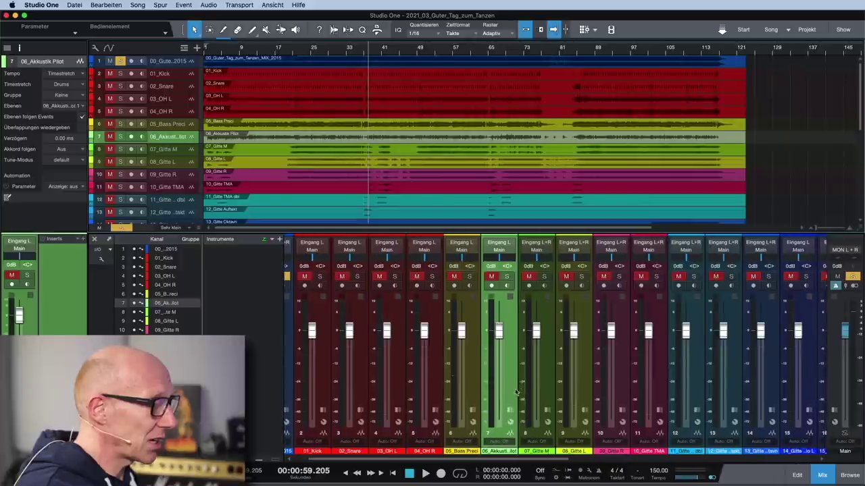
{"action": "scroll", "coordinate": [514, 391], "scroll_direction": "right", "scroll_amount": 1}
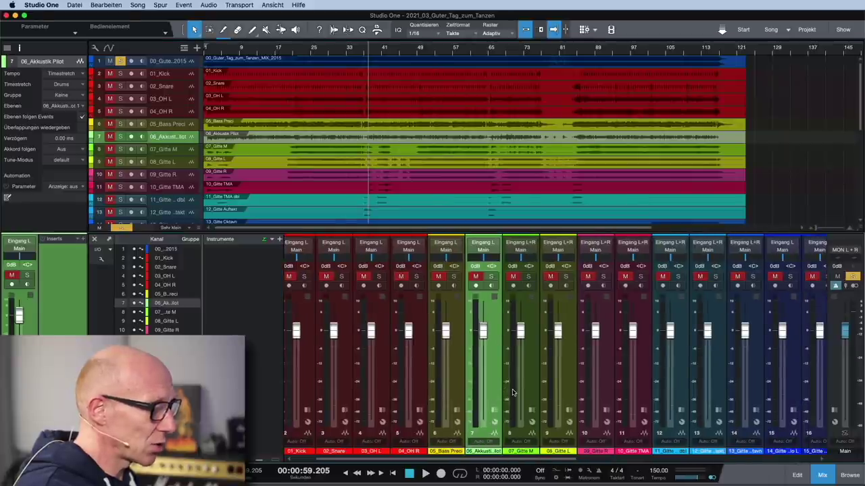
{"action": "scroll", "coordinate": [506, 447], "scroll_direction": "right", "scroll_amount": 5}
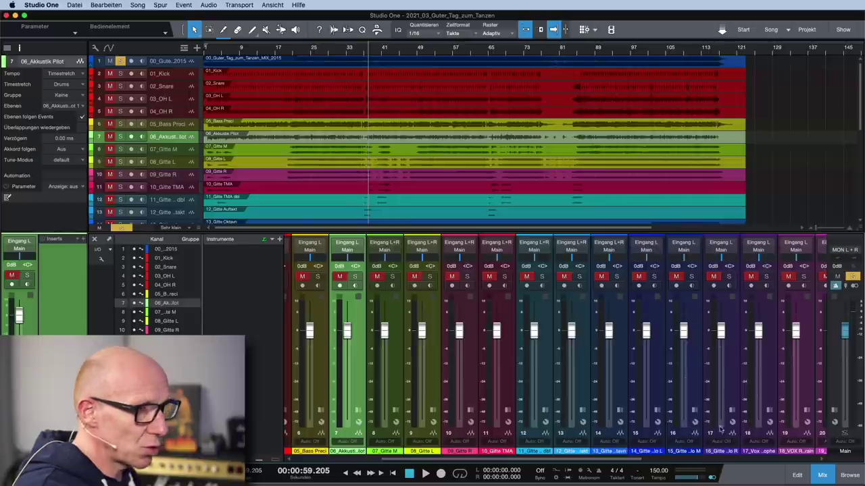
{"action": "left_click", "coordinate": [737, 393]}
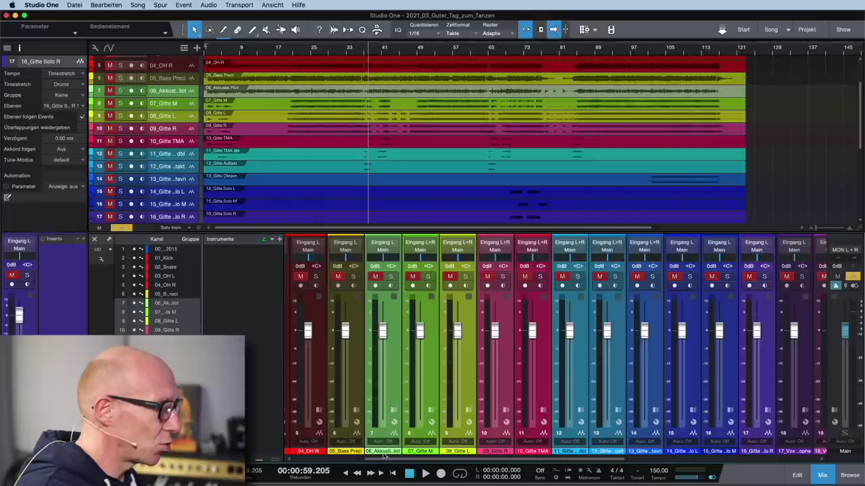
{"action": "left_click", "coordinate": [384, 455]}
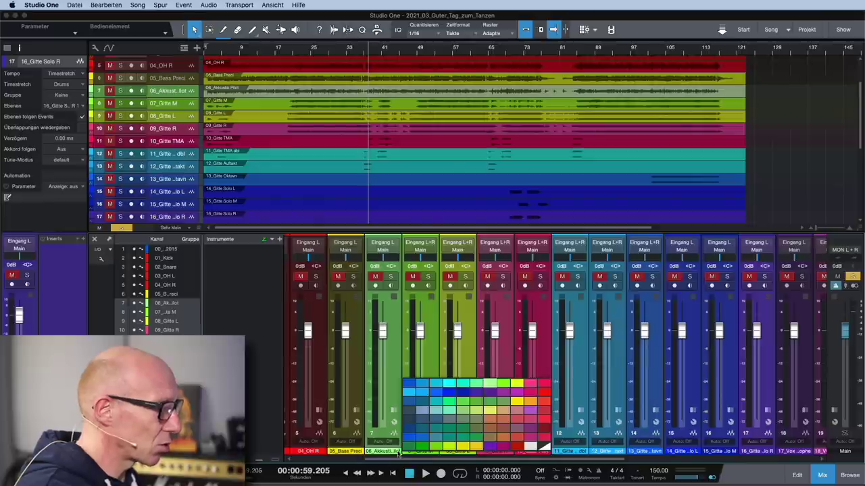
{"action": "left_click", "coordinate": [437, 449]}
- Give only the acoustic guitar channel 06_Akkustik Pilot a darker green to set it apart from the electric guitars
{"action": "left_click", "coordinate": [393, 424]}
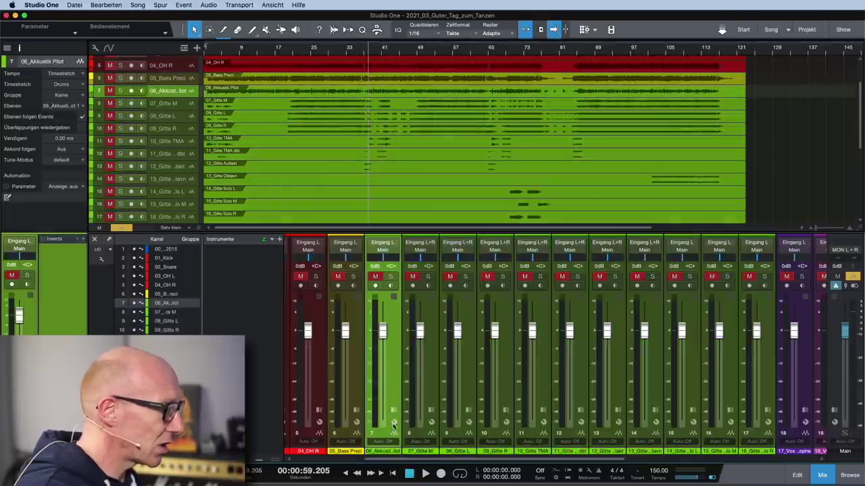
{"action": "left_click", "coordinate": [385, 454]}
{"action": "left_click", "coordinate": [427, 446]}
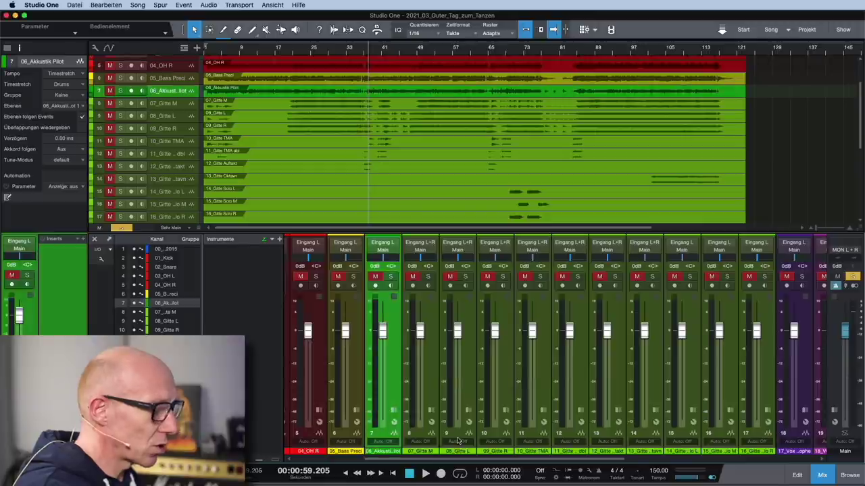
- Colour the three guitar solo channels, 14_Gitte Solo L to 16_Gitte Solo R, in the darker green
{"action": "scroll", "coordinate": [458, 439], "scroll_direction": "right", "scroll_amount": 5}
{"action": "scroll", "coordinate": [458, 439], "scroll_direction": "left", "scroll_amount": 2}
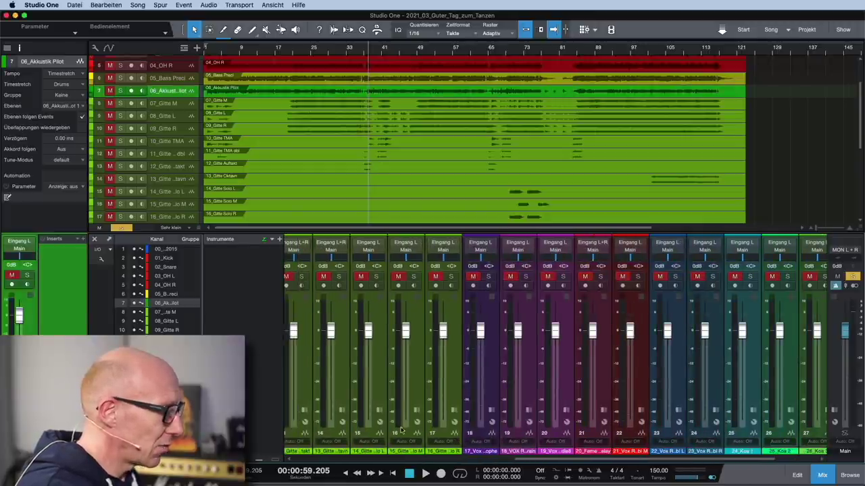
{"action": "left_click", "coordinate": [373, 433]}
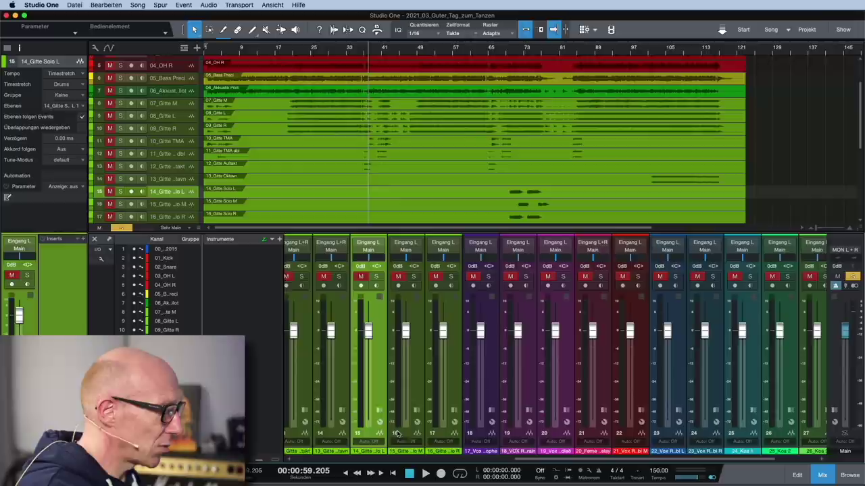
{"action": "left_click", "coordinate": [432, 436], "text": "shift"}
{"action": "left_click", "coordinate": [371, 453]}
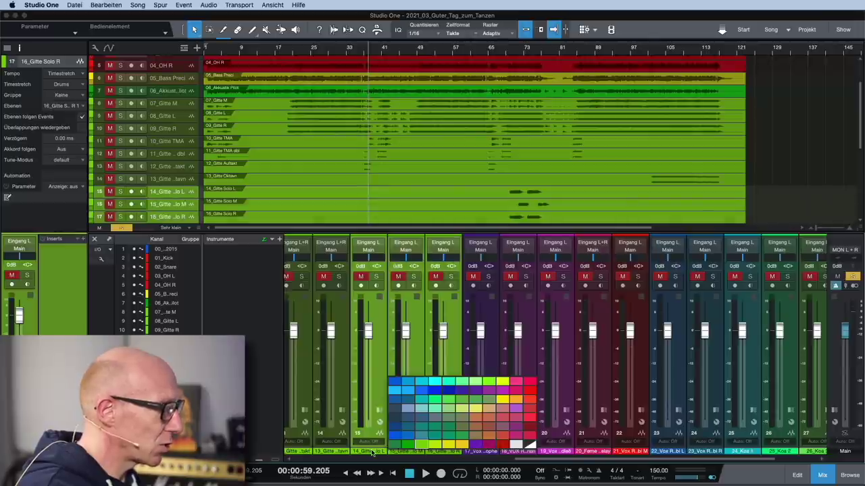
{"action": "left_click", "coordinate": [408, 449]}
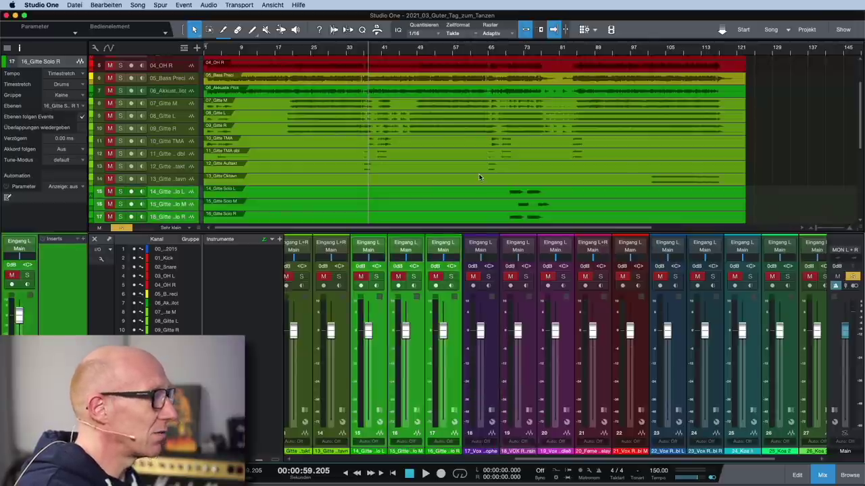
- Colour all vocal and choir channels from 17_Vox Strophe to 28_Koa 5 blue, and look over the colour-coded arrangement
{"action": "scroll", "coordinate": [433, 129], "scroll_direction": "up", "scroll_amount": 3}
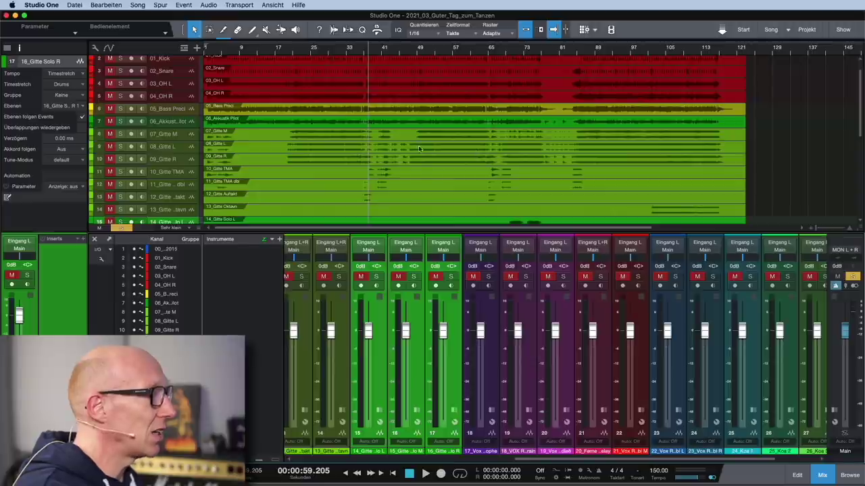
{"action": "scroll", "coordinate": [408, 177], "scroll_direction": "down", "scroll_amount": 10}
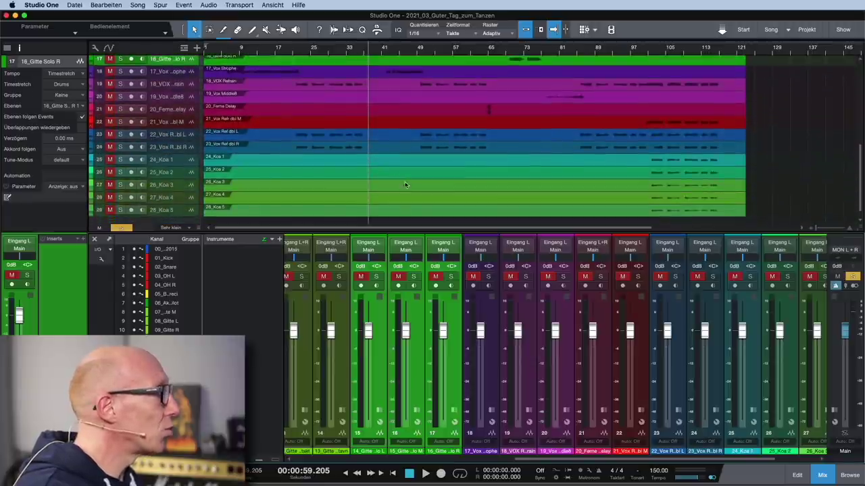
{"action": "left_click", "coordinate": [491, 392]}
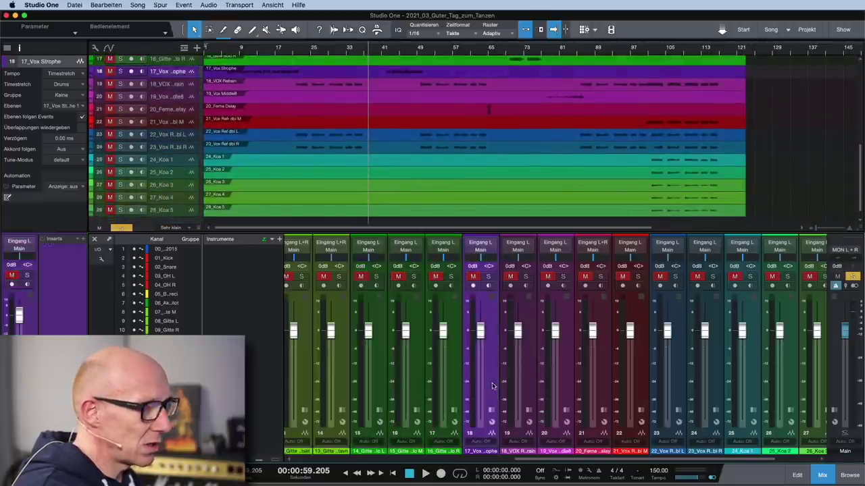
{"action": "scroll", "coordinate": [754, 419], "scroll_direction": "right", "scroll_amount": 2}
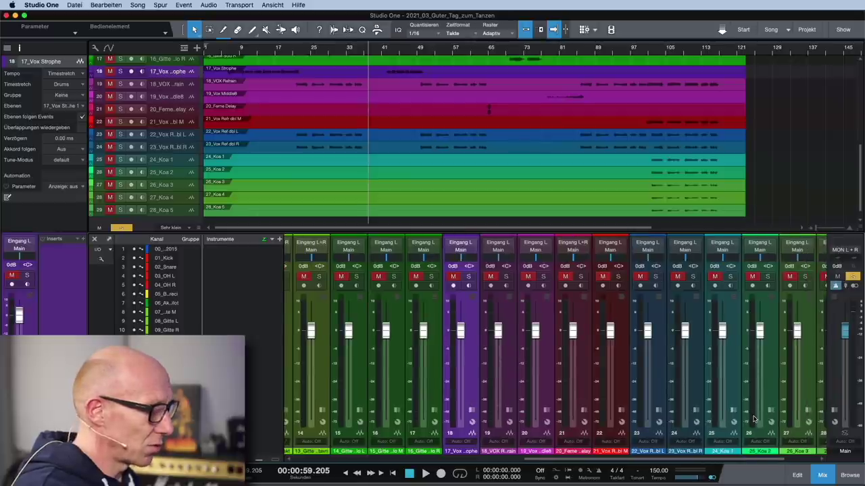
{"action": "scroll", "coordinate": [755, 418], "scroll_direction": "right", "scroll_amount": 1}
{"action": "scroll", "coordinate": [743, 429], "scroll_direction": "right", "scroll_amount": 1}
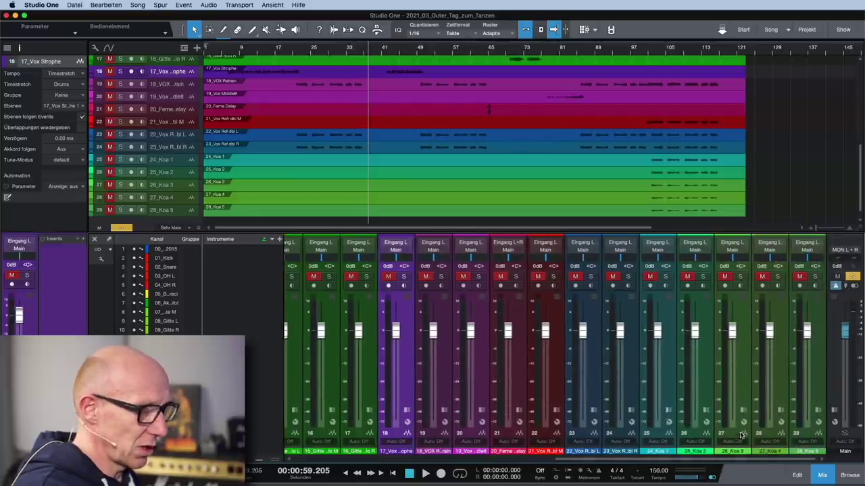
{"action": "left_click", "coordinate": [820, 399]}
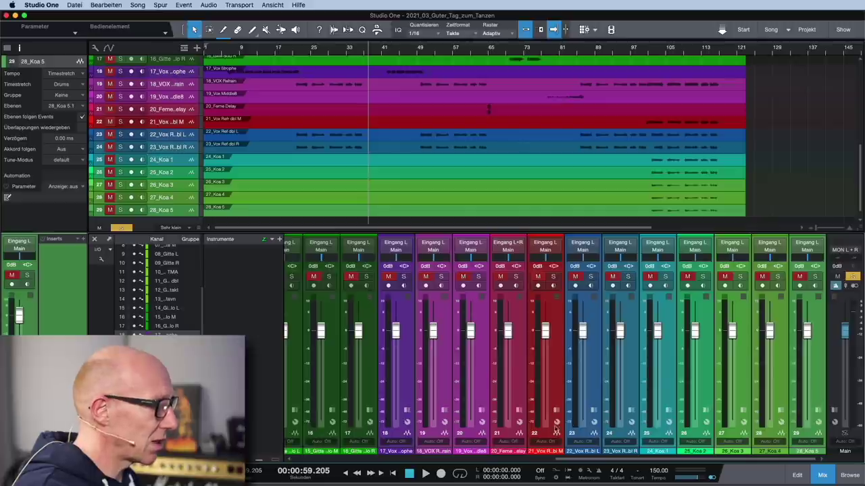
{"action": "left_click", "coordinate": [399, 452]}
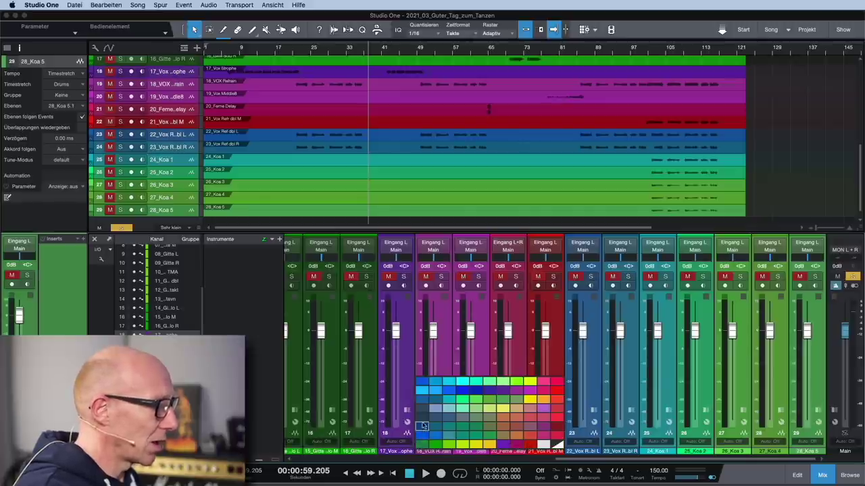
{"action": "left_click", "coordinate": [436, 436]}
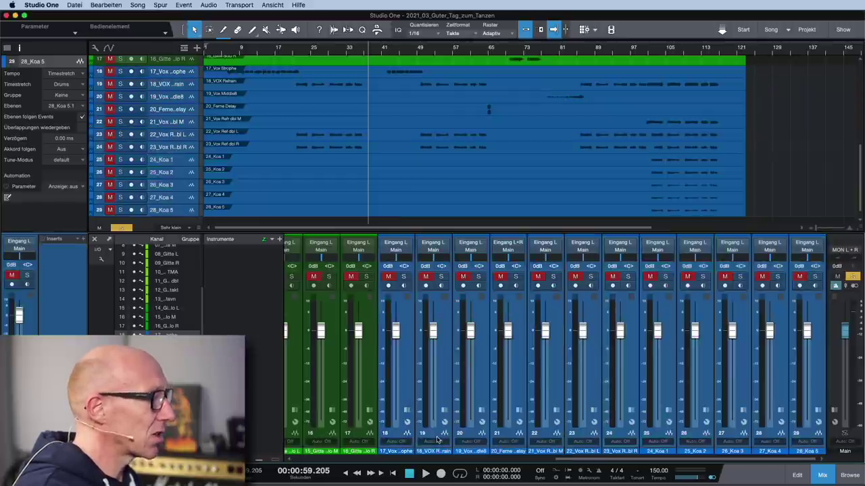
{"action": "scroll", "coordinate": [633, 190], "scroll_direction": "up", "scroll_amount": 10}
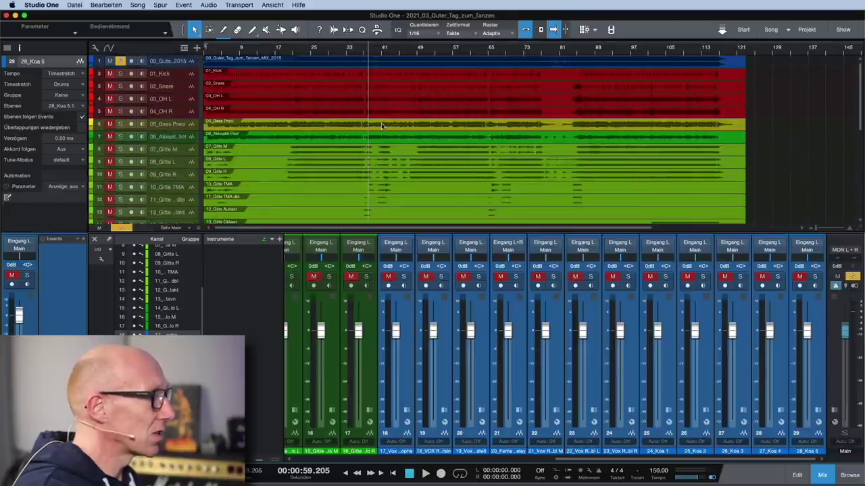
{"action": "scroll", "coordinate": [391, 140], "scroll_direction": "down", "scroll_amount": 8}
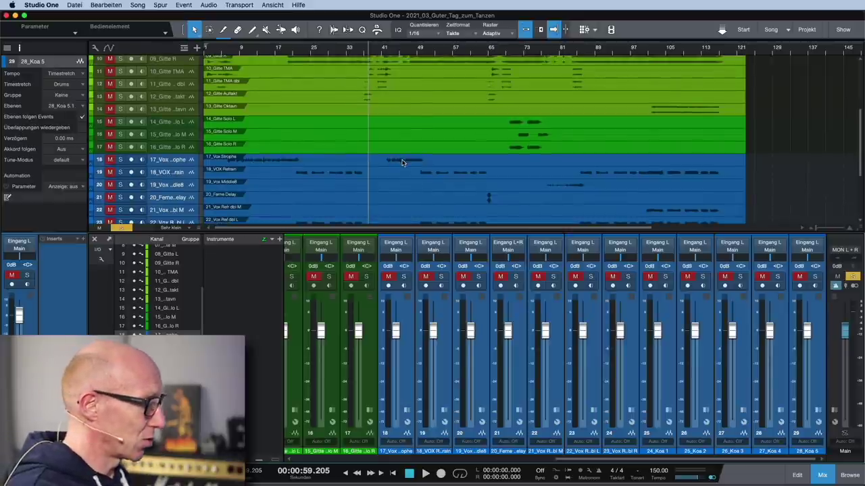
- Colour the reference mix channel 00_Guter_Tag_zum_Tanzen_MIX_2015 purple to set it apart from the blue vocals
{"action": "scroll", "coordinate": [401, 162], "scroll_direction": "down", "scroll_amount": 6}
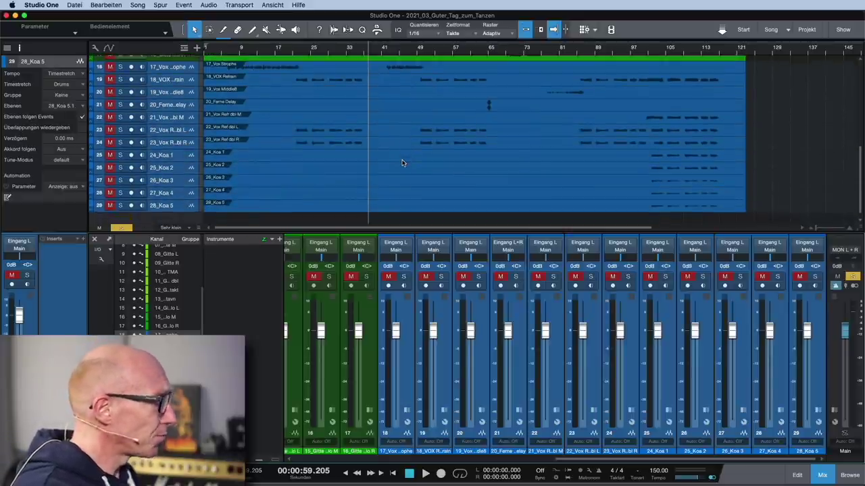
{"action": "scroll", "coordinate": [407, 169], "scroll_direction": "up", "scroll_amount": 15}
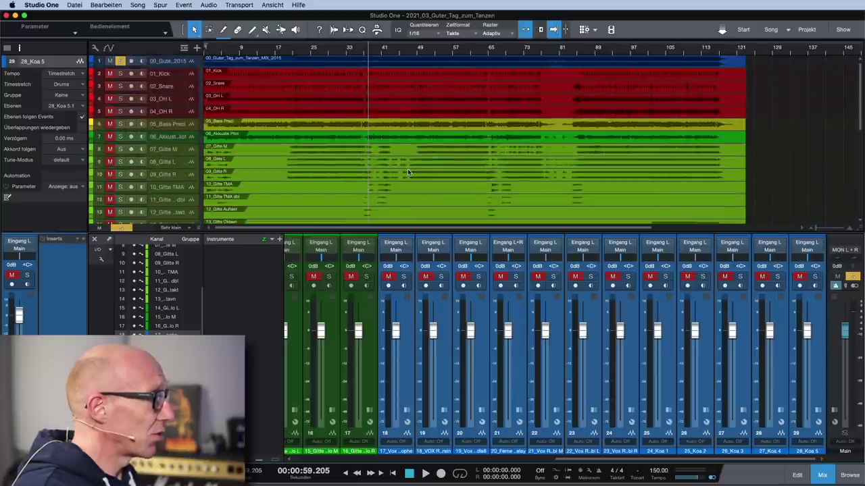
{"action": "left_click", "coordinate": [177, 62]}
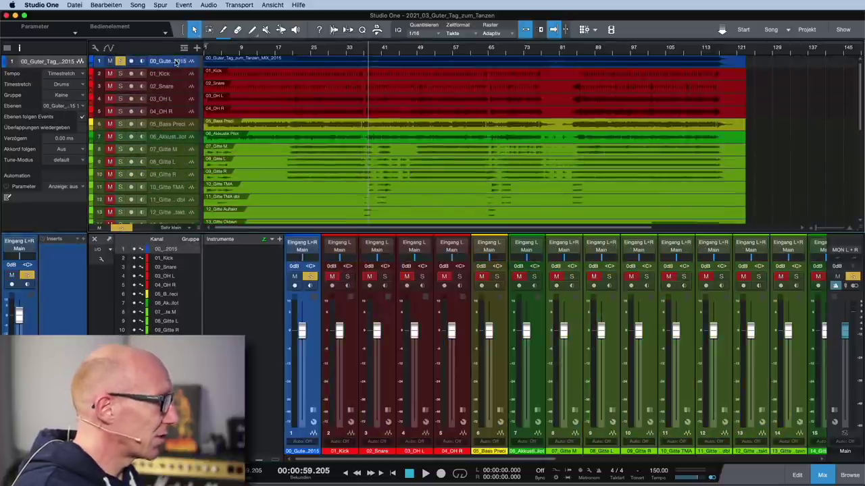
{"action": "left_click", "coordinate": [339, 451]}
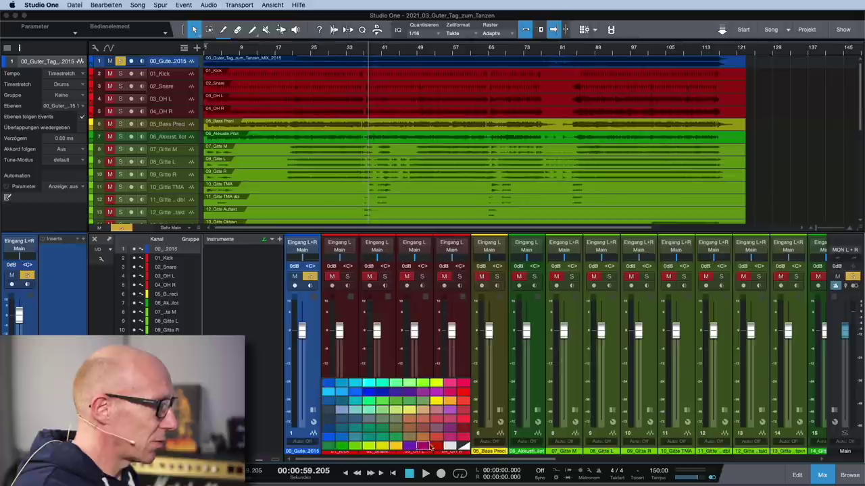
{"action": "left_click", "coordinate": [409, 446]}
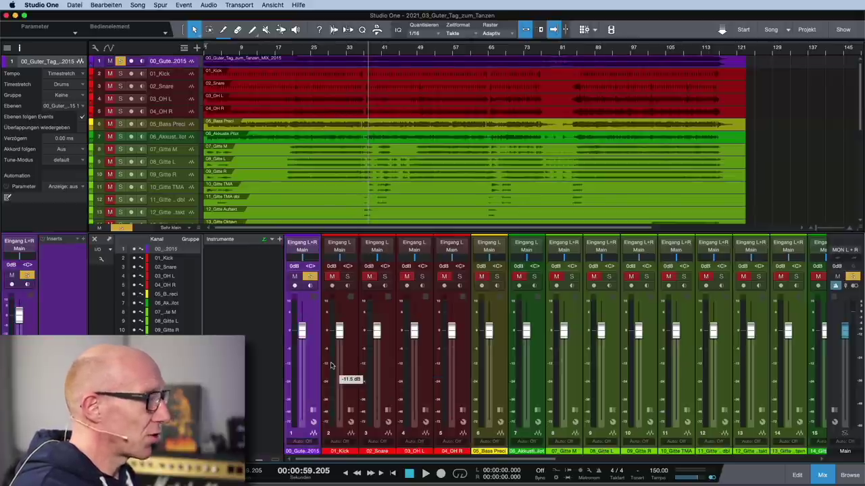
- Strip the silent passages from all audio events in the song with Stille suchen, and look over the trimmed arrangement
{"action": "scroll", "coordinate": [647, 130], "scroll_direction": "down", "scroll_amount": 5}
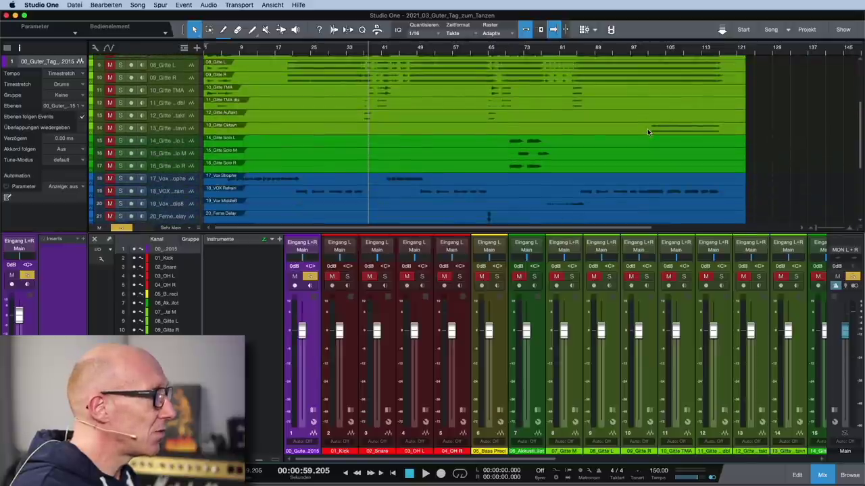
{"action": "scroll", "coordinate": [362, 154], "scroll_direction": "down", "scroll_amount": 4}
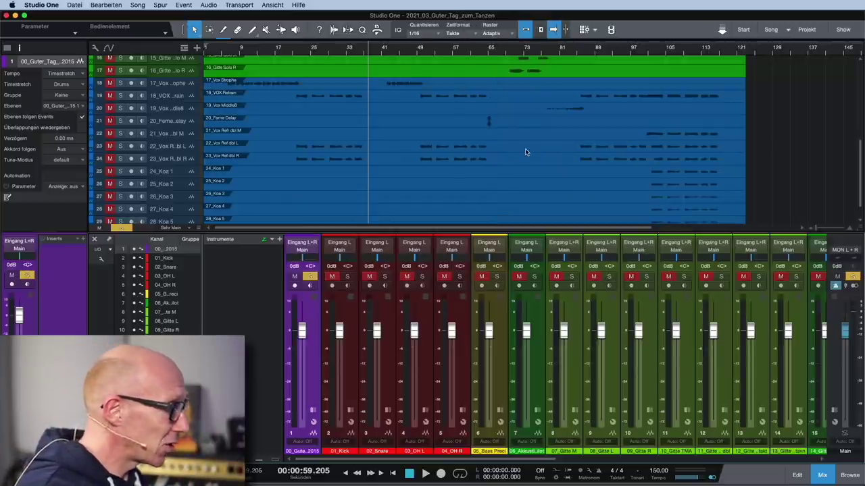
{"action": "left_click", "coordinate": [527, 150]}
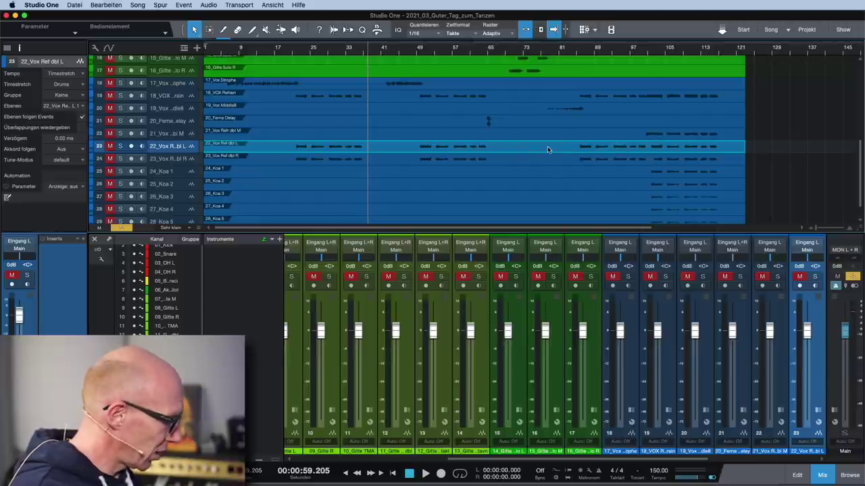
{"action": "key", "text": "super+a"}
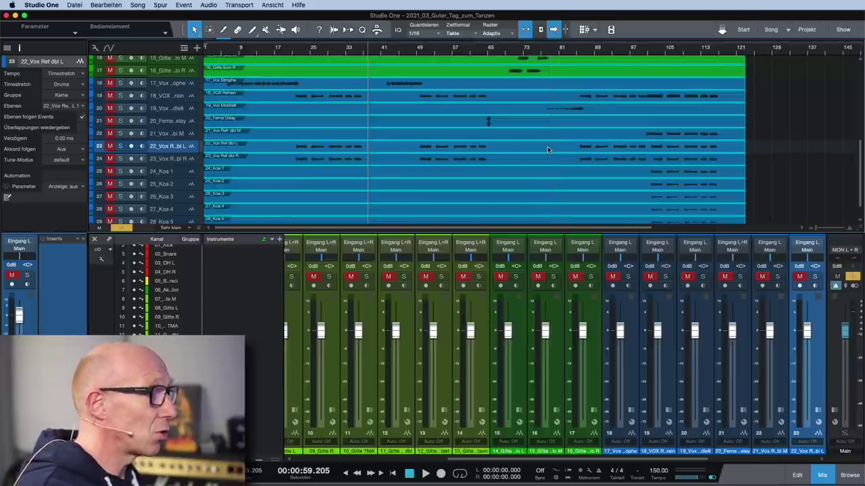
{"action": "scroll", "coordinate": [569, 146], "scroll_direction": "down", "scroll_amount": 2}
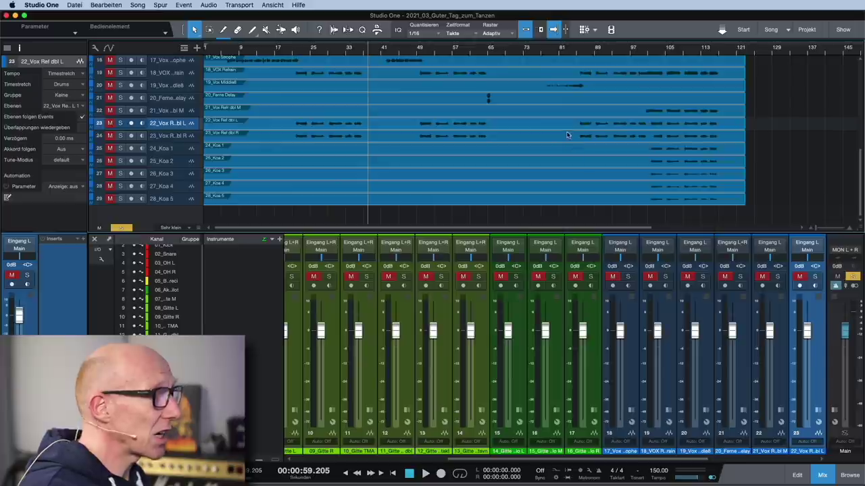
{"action": "right_click", "coordinate": [552, 137]}
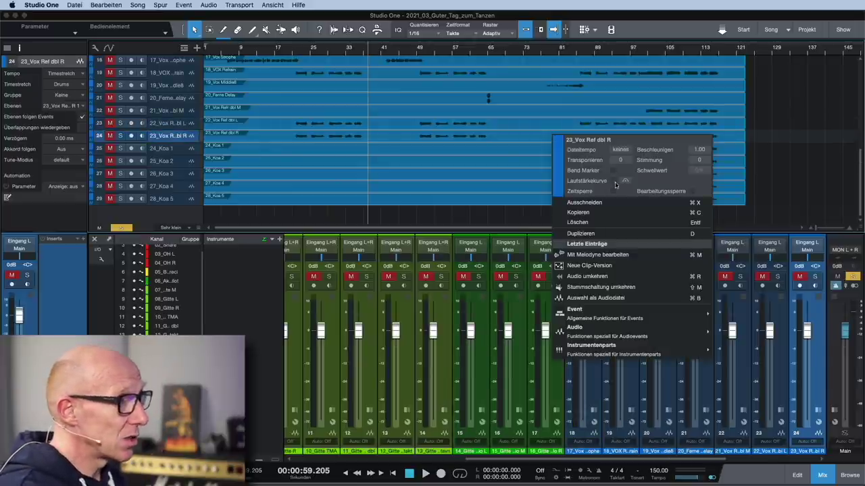
{"action": "mouse_move", "coordinate": [626, 338]}
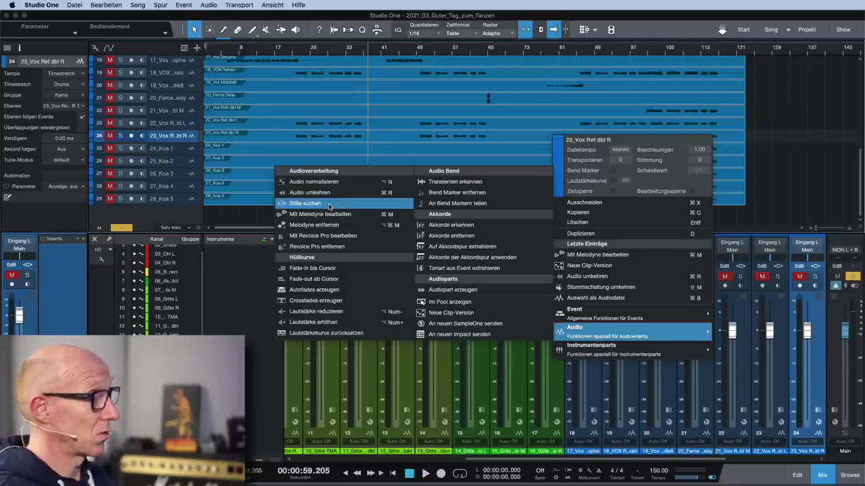
{"action": "left_click", "coordinate": [328, 205]}
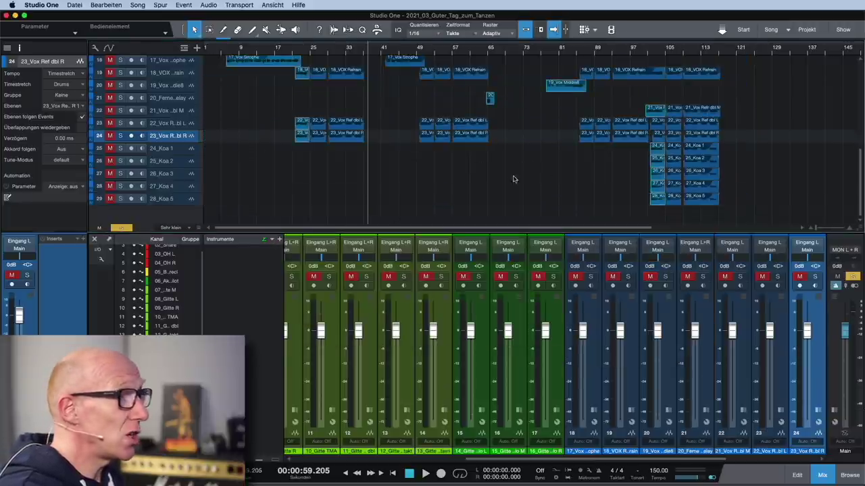
{"action": "scroll", "coordinate": [597, 178], "scroll_direction": "up", "scroll_amount": 5}
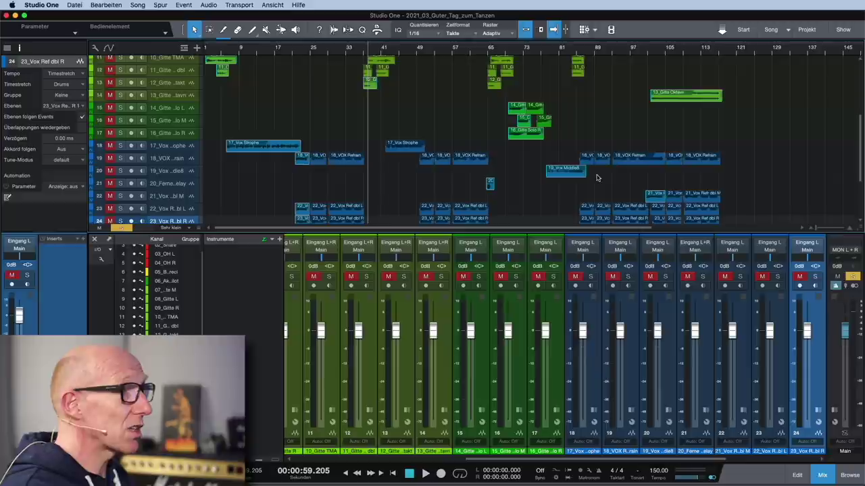
{"action": "scroll", "coordinate": [596, 178], "scroll_direction": "up", "scroll_amount": 7}
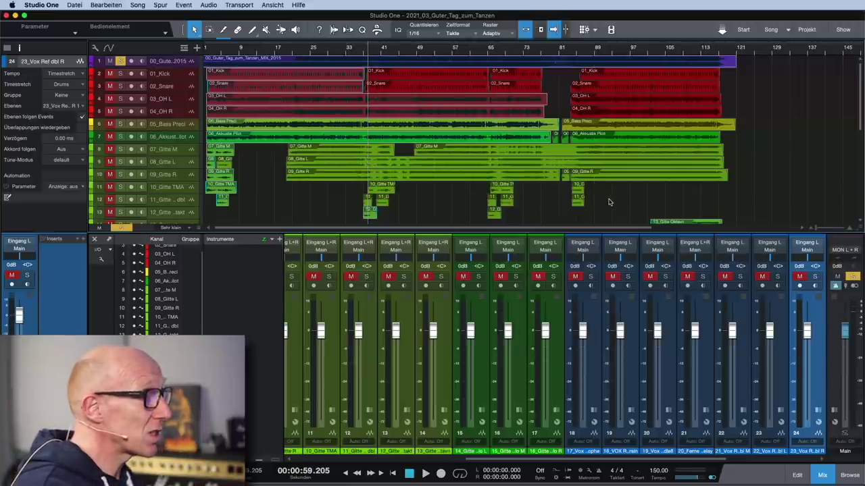
- Widen the track list so the full track names are readable, and select the 17_Vox Strophe track
{"action": "key", "text": "super+a"}
{"action": "scroll", "coordinate": [544, 162], "scroll_direction": "down", "scroll_amount": 5}
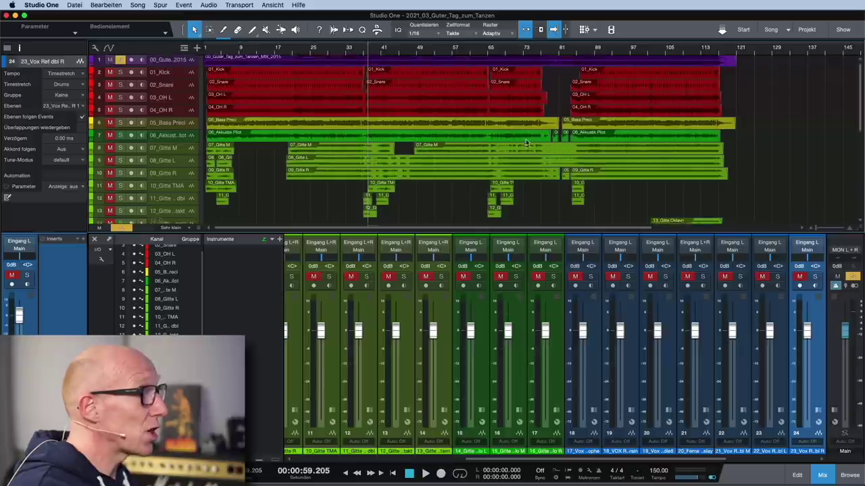
{"action": "scroll", "coordinate": [526, 143], "scroll_direction": "down", "scroll_amount": 2}
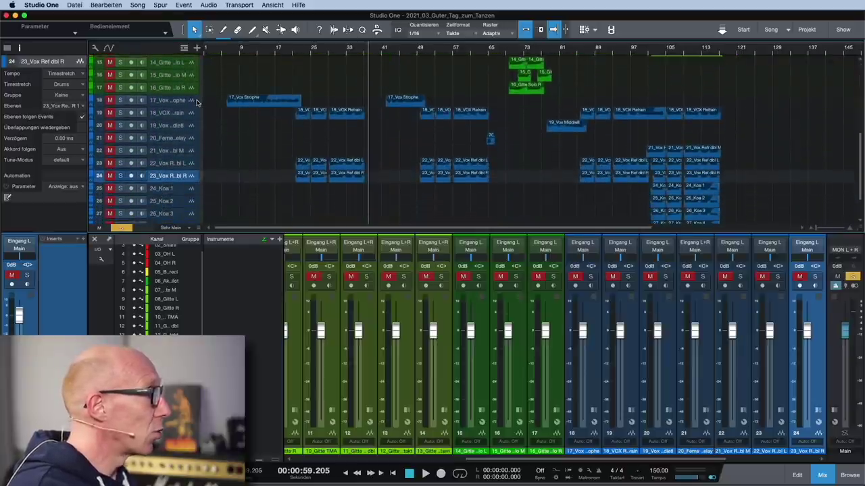
{"action": "left_click_drag", "start_coordinate": [203, 99], "coordinate": [237, 98]}
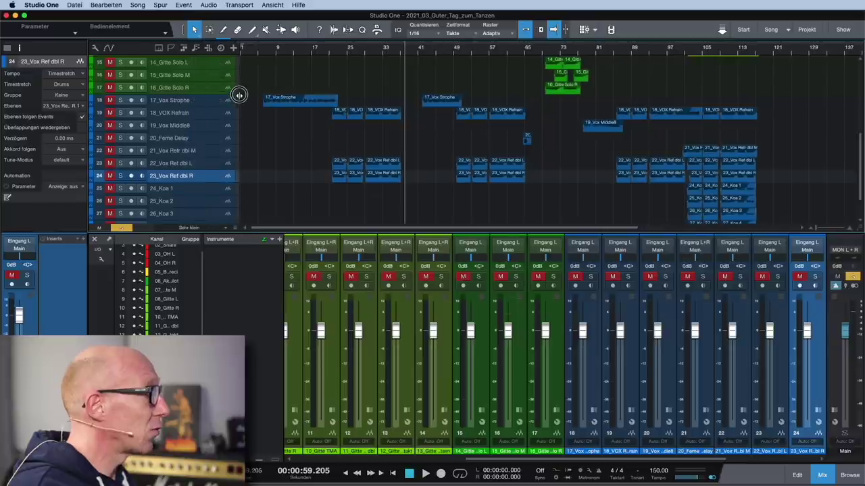
{"action": "left_click", "coordinate": [176, 102]}
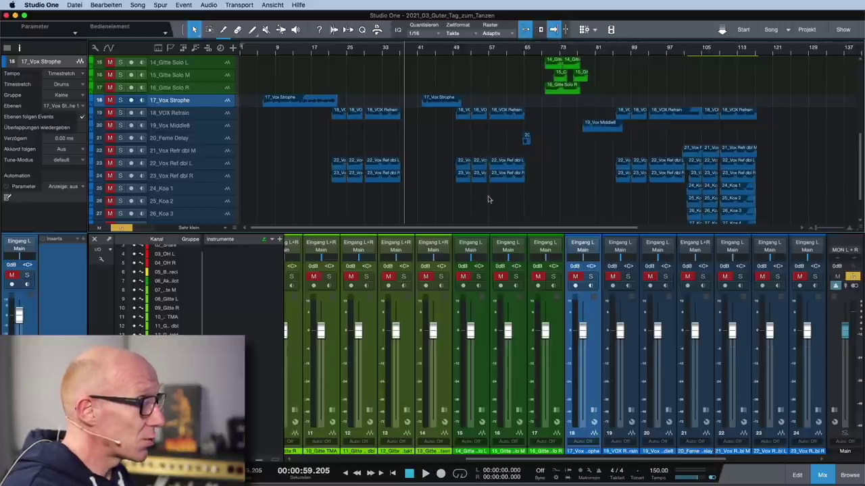
- Add a bus for all instrument channels from 01_Kick to 16_Gitte Solo R, leaving out the reference mix
{"action": "scroll", "coordinate": [492, 295], "scroll_direction": "left", "scroll_amount": 5}
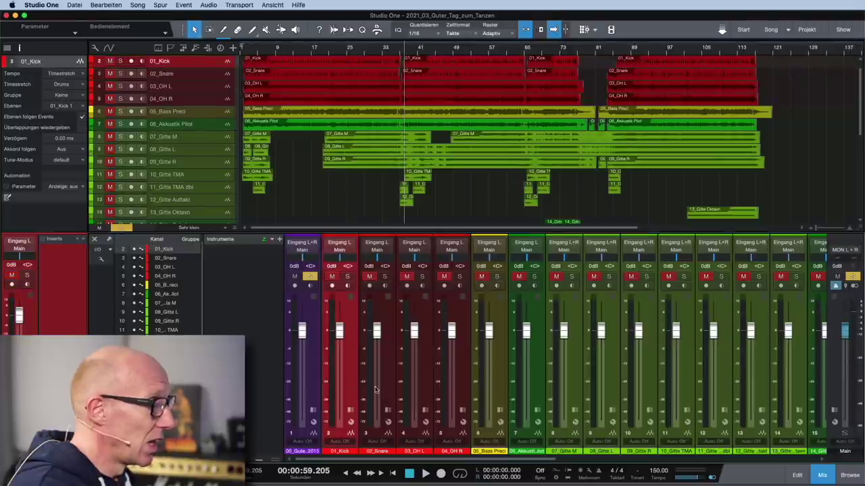
{"action": "scroll", "coordinate": [376, 390], "scroll_direction": "right", "scroll_amount": 2}
{"action": "left_click_drag", "start_coordinate": [451, 461], "coordinate": [609, 461]}
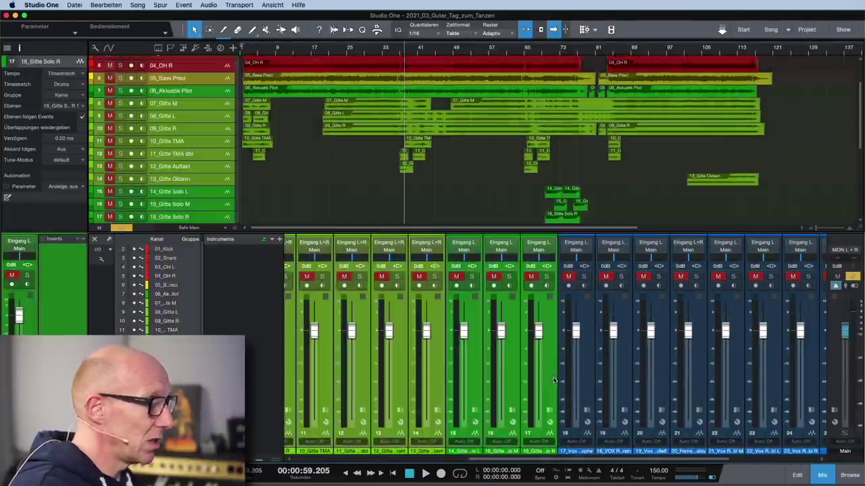
{"action": "left_click", "coordinate": [552, 378]}
{"action": "right_click", "coordinate": [546, 347]}
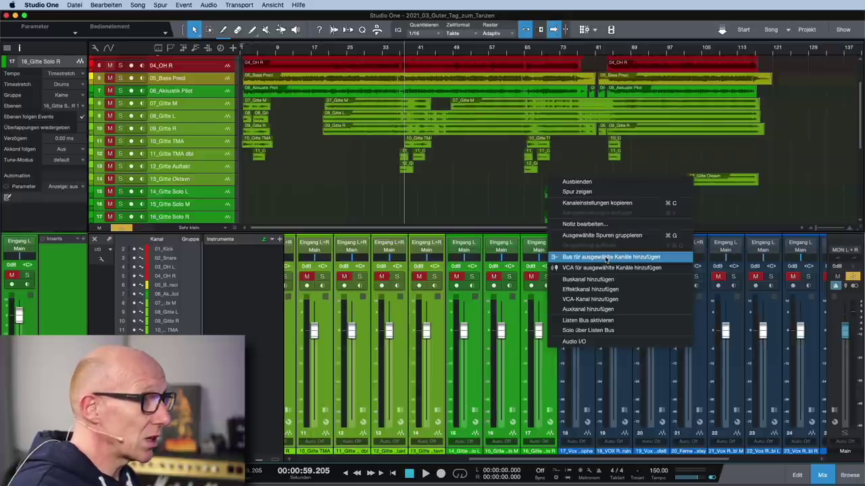
{"action": "left_click", "coordinate": [606, 257]}
- Rename the new instrument bus as Mukke kmpl and colour it purple
{"action": "left_click", "coordinate": [805, 451]}
{"action": "double_click", "coordinate": [806, 452]}
{"action": "type", "text": "M"}
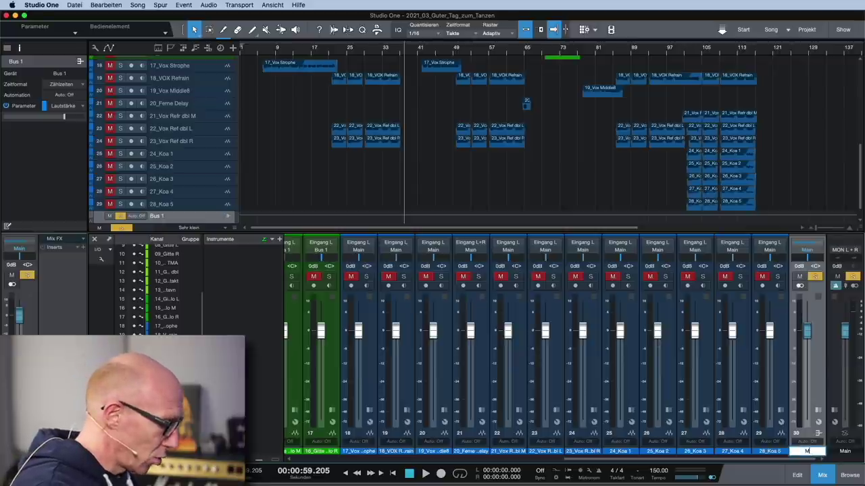
{"action": "type", "text": "ukke kmpl"}
{"action": "key", "text": "Return"}
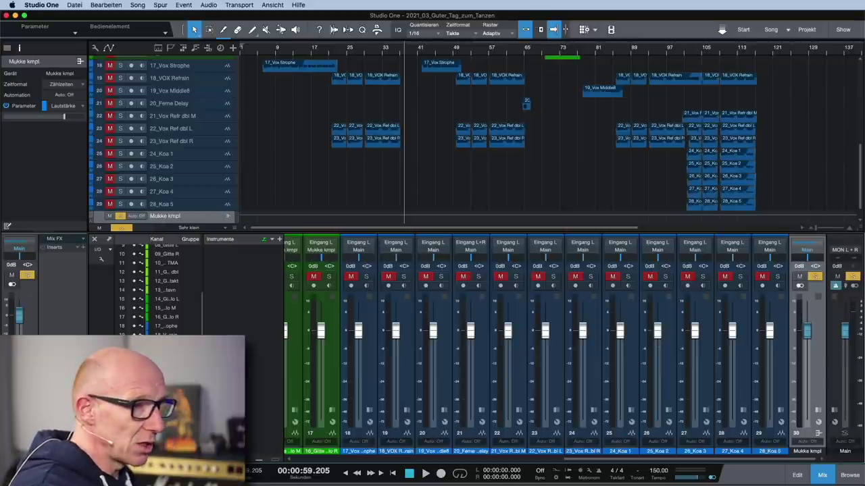
{"action": "left_click", "coordinate": [808, 449]}
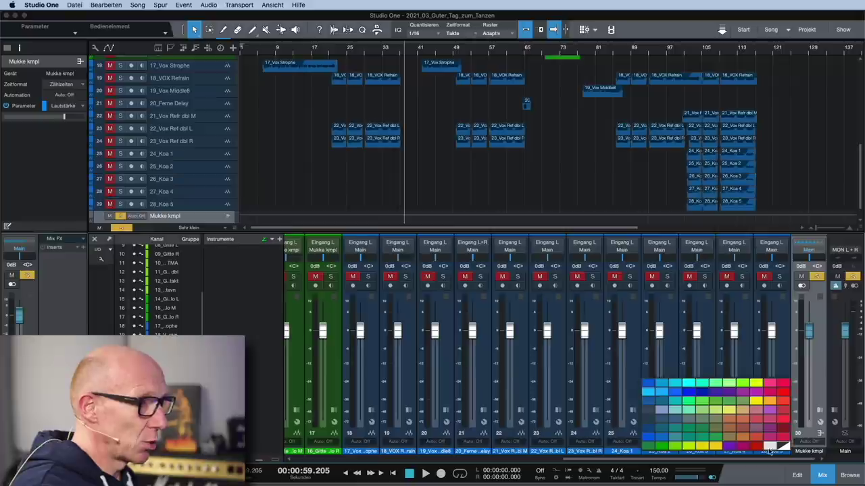
{"action": "left_click", "coordinate": [730, 446]}
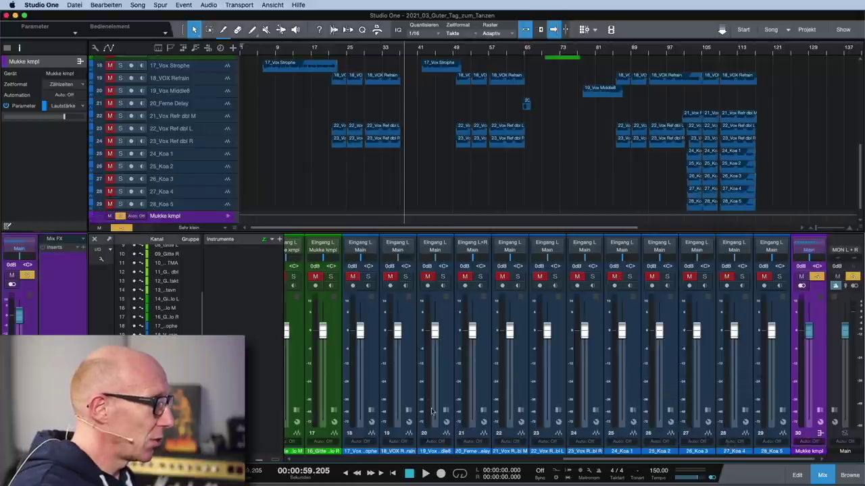
- Add a bus for all vocal and choir channels from 17_Vox Strophe to 28_Koa 5
{"action": "left_click", "coordinate": [373, 396]}
{"action": "left_click", "coordinate": [786, 400], "text": "shift"}
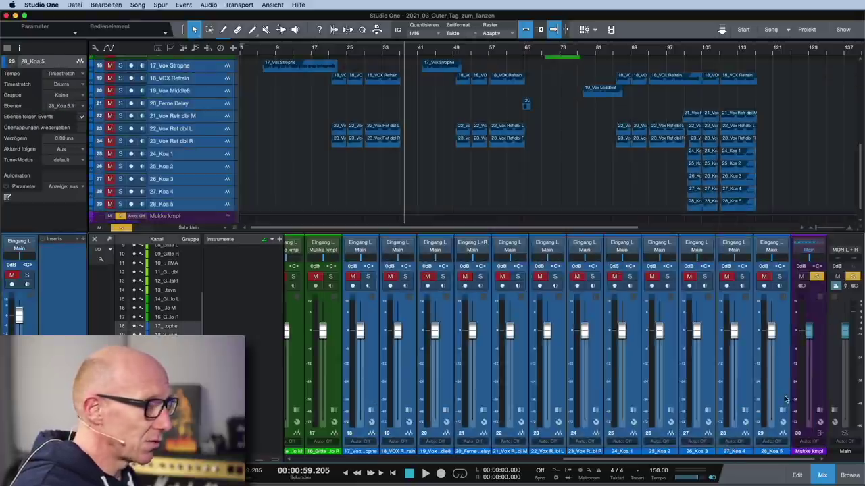
{"action": "right_click", "coordinate": [410, 350]}
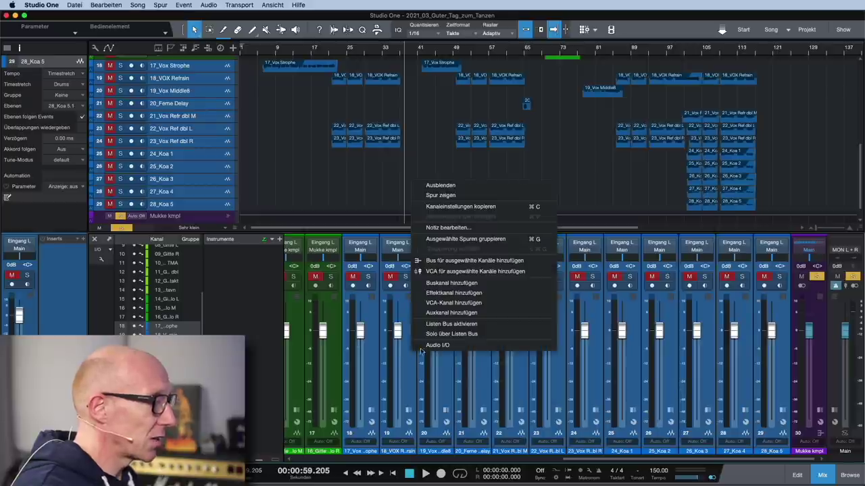
{"action": "left_click", "coordinate": [509, 262]}
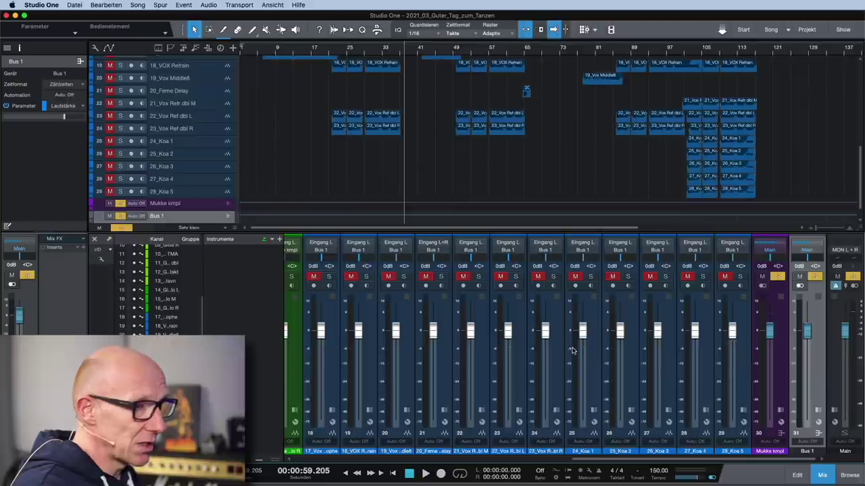
- Rename the new vocal bus as VOX kmpl and colour it purple like the instrument bus
{"action": "double_click", "coordinate": [807, 451]}
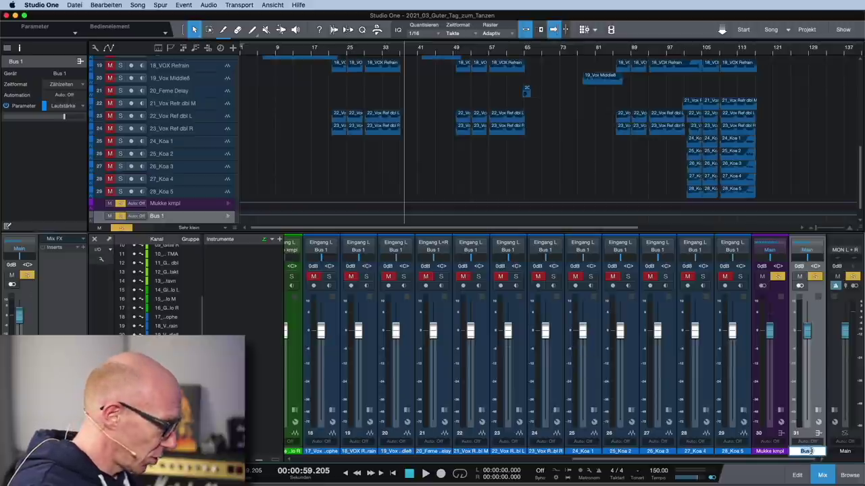
{"action": "type", "text": "VOX kmpl"}
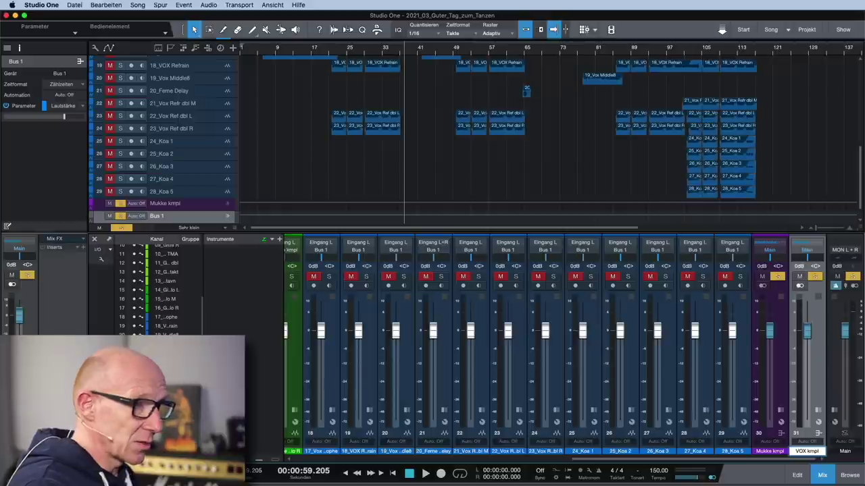
{"action": "key", "text": "Return"}
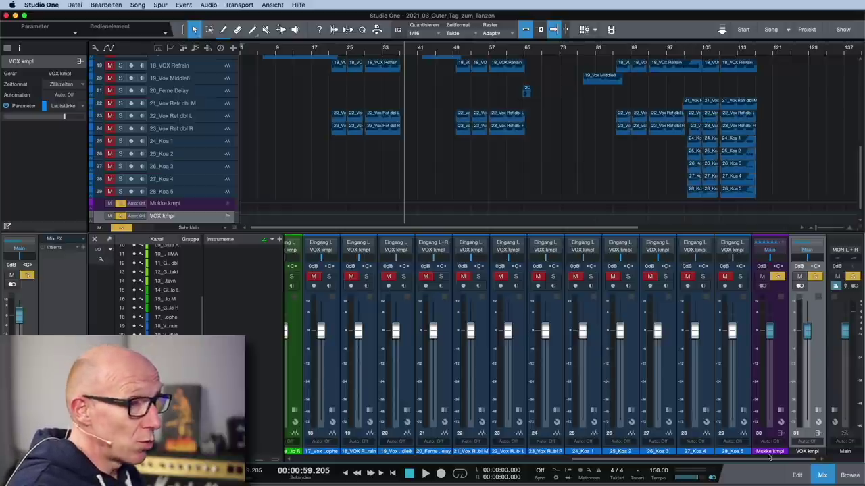
{"action": "left_click", "coordinate": [807, 451]}
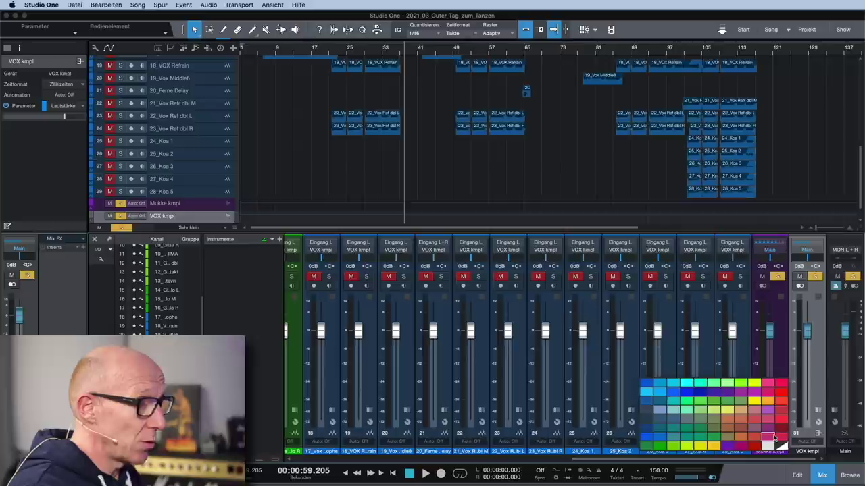
{"action": "left_click", "coordinate": [742, 441]}
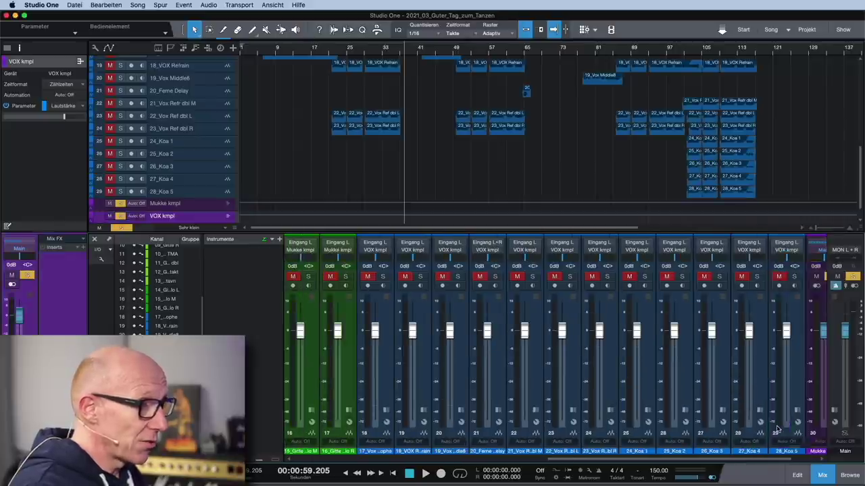
{"action": "left_click_drag", "start_coordinate": [580, 460], "coordinate": [358, 460]}
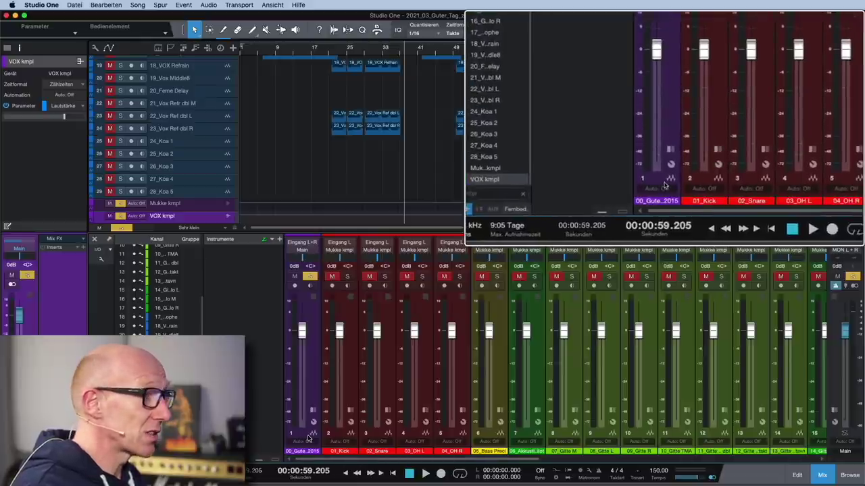
- Add a bus for the two summing buses Mukke kmpl and VOX kmpl
{"action": "left_click_drag", "start_coordinate": [358, 459], "coordinate": [767, 466]}
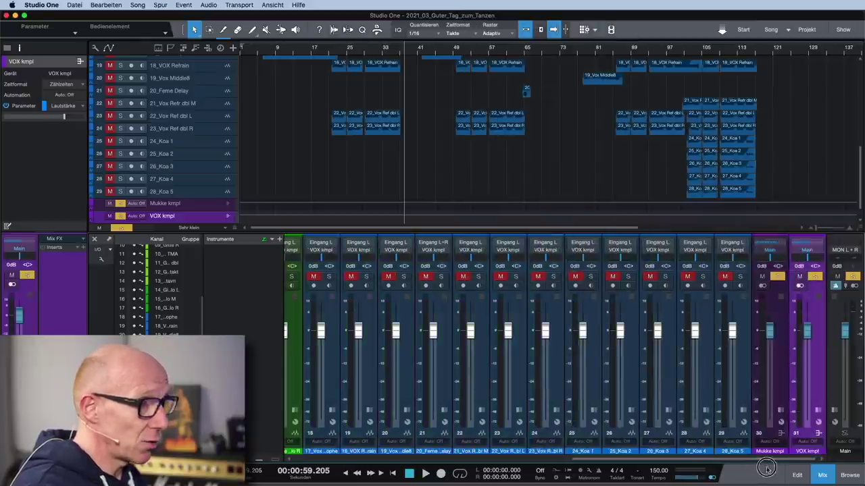
{"action": "left_click", "coordinate": [780, 396]}
{"action": "left_click", "coordinate": [819, 395], "text": "shift"}
{"action": "right_click", "coordinate": [817, 393]}
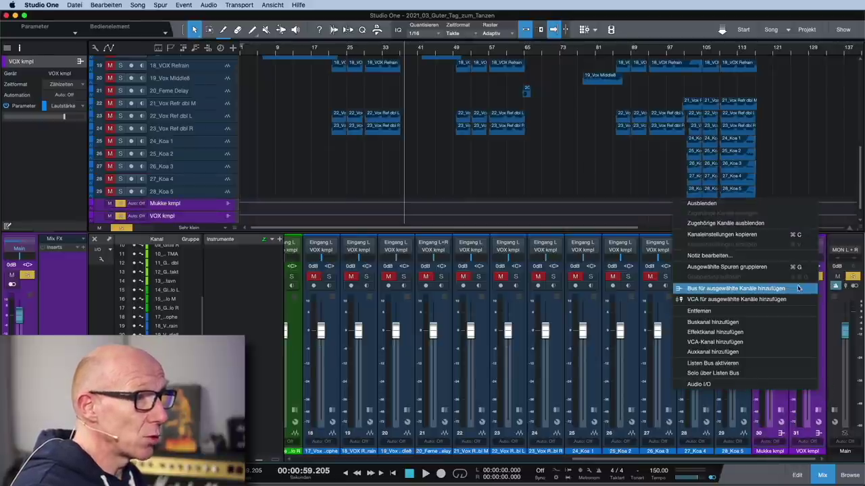
{"action": "left_click", "coordinate": [731, 290]}
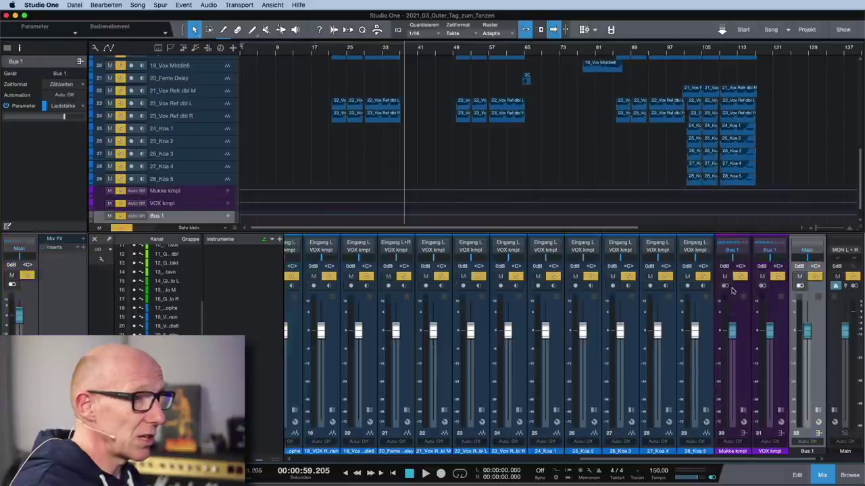
- Rename the new bus as PreFinal and colour it purple like the other buses
{"action": "double_click", "coordinate": [807, 451]}
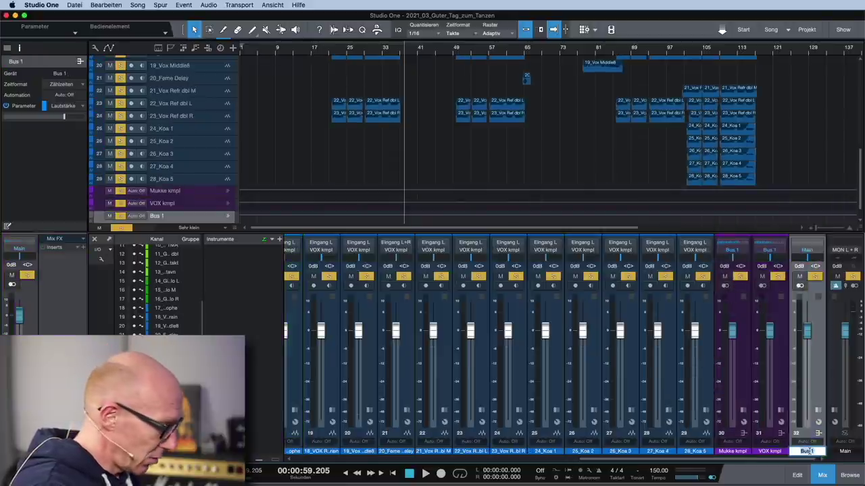
{"action": "type", "text": "PreFinal"}
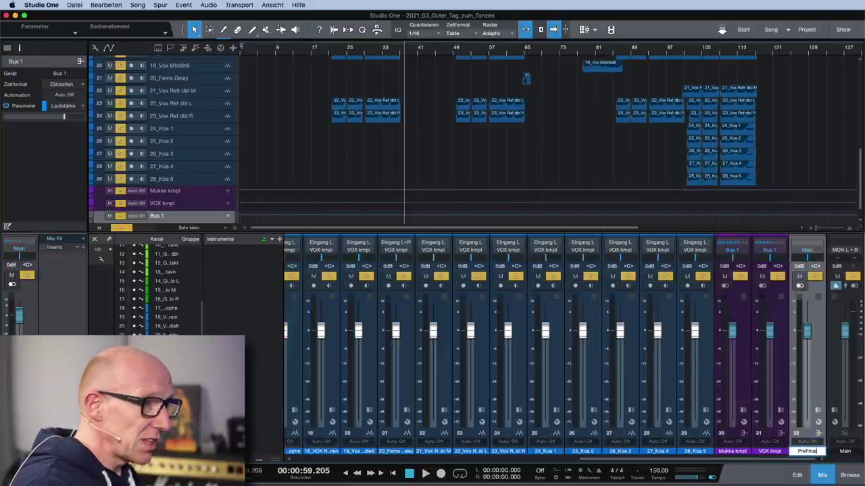
{"action": "key", "text": "Return"}
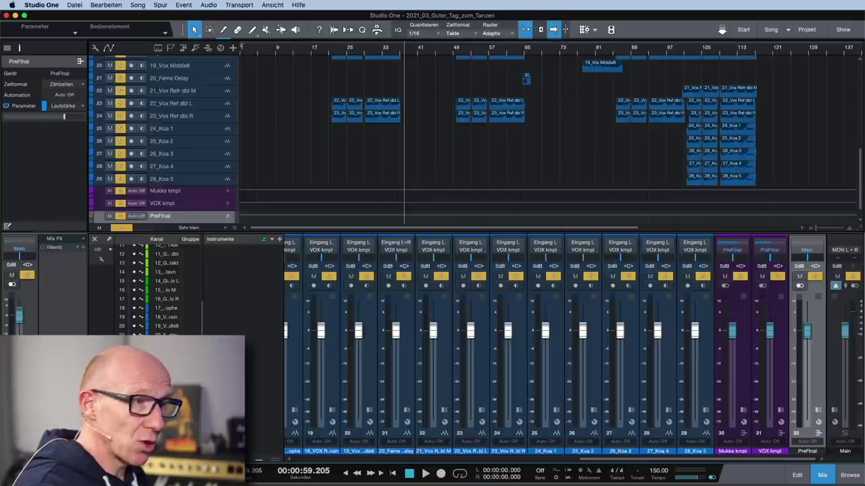
{"action": "left_click", "coordinate": [808, 453]}
{"action": "left_click", "coordinate": [729, 444]}
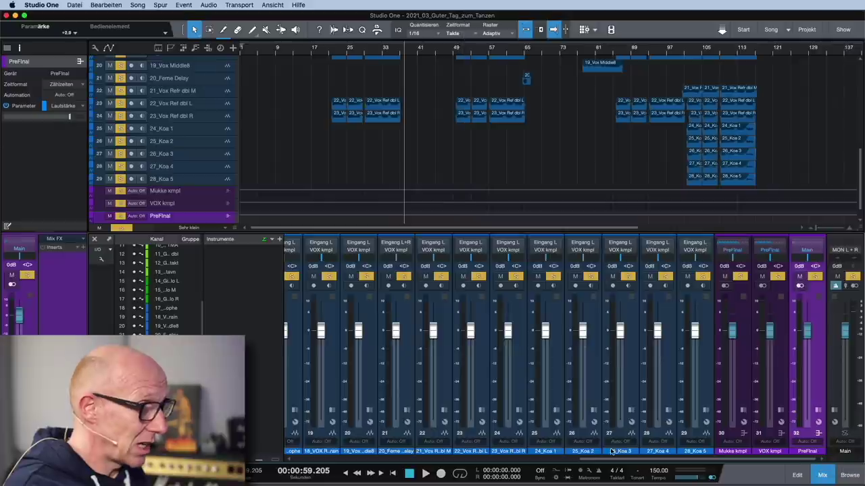
- Pull the faders of all channels from 01_Kick to 28_Koa 5 fully down and mute the reference mix channel
{"action": "left_click_drag", "start_coordinate": [650, 462], "coordinate": [341, 462]}
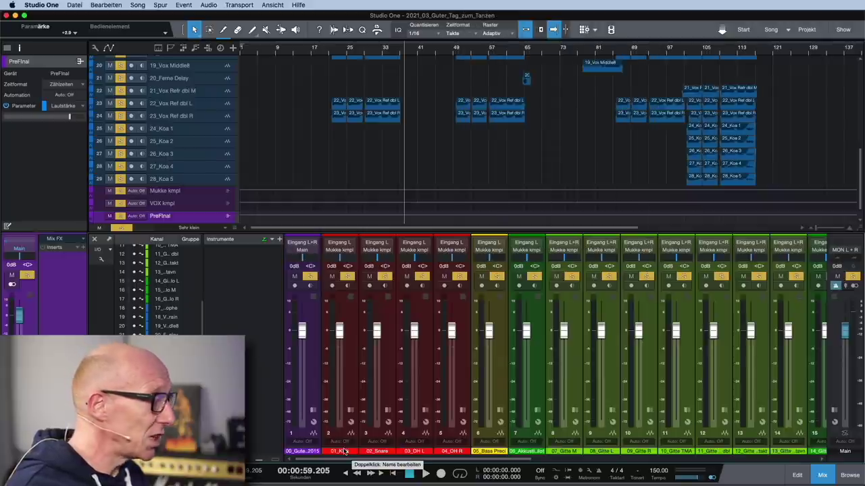
{"action": "left_click", "coordinate": [351, 391]}
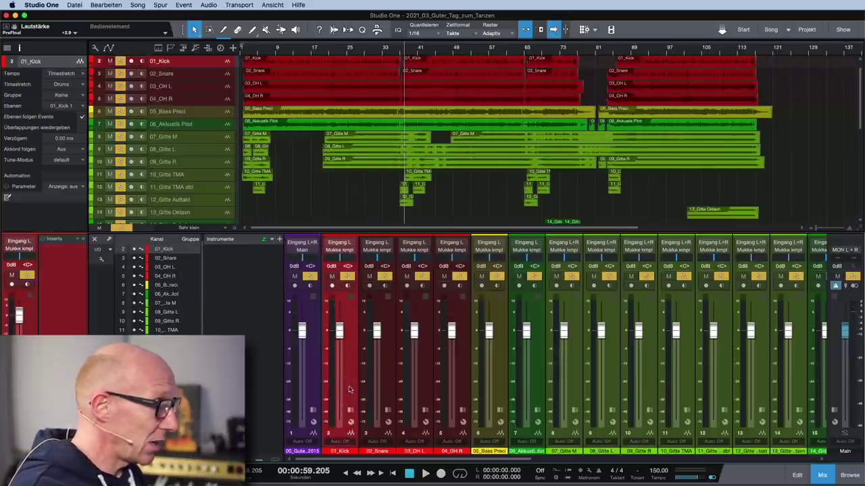
{"action": "left_click_drag", "start_coordinate": [581, 459], "coordinate": [743, 456]}
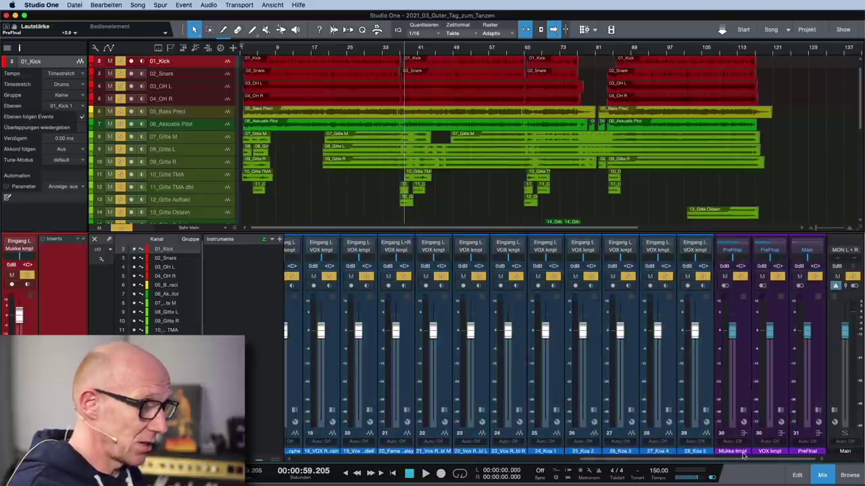
{"action": "left_click", "coordinate": [709, 376], "text": "shift"}
{"action": "left_click_drag", "start_coordinate": [696, 331], "coordinate": [502, 459]}
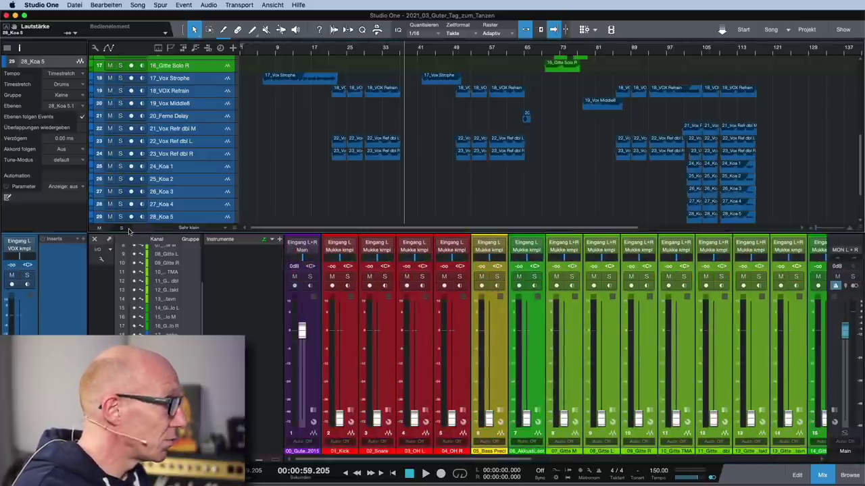
{"action": "left_click", "coordinate": [313, 378]}
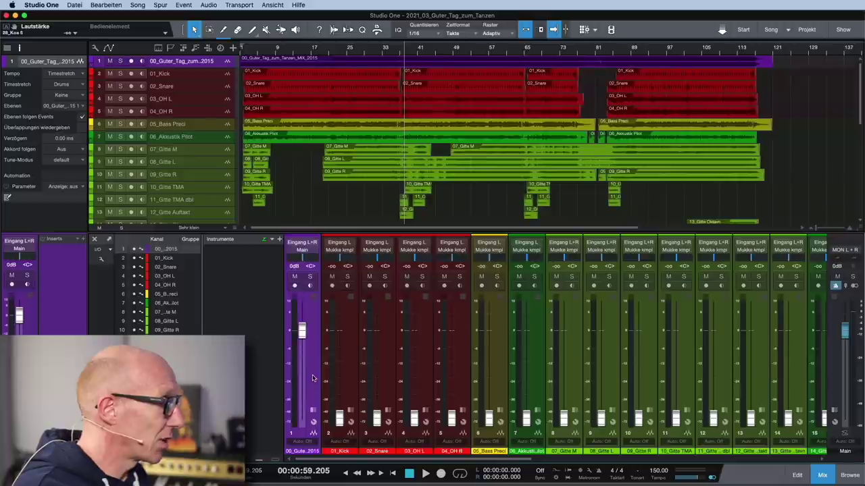
{"action": "left_click", "coordinate": [295, 277]}
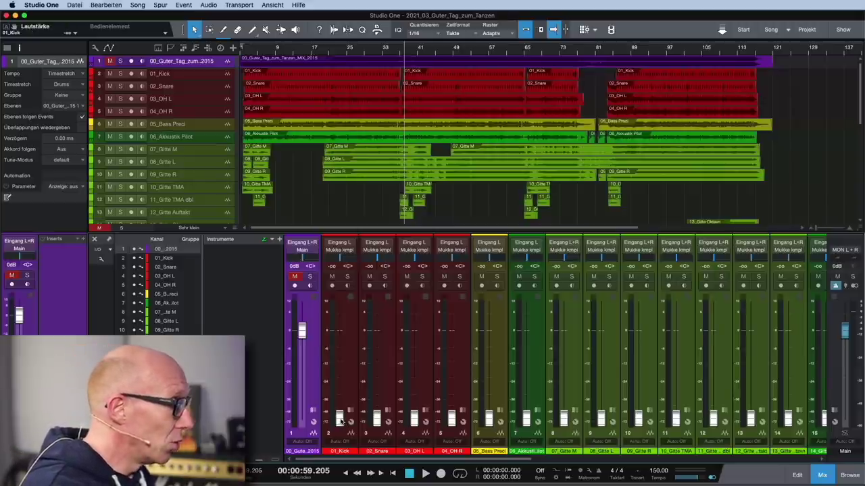
- Raise the 01_Kick channel's fader and set its level to 0 dB
{"action": "left_click_drag", "start_coordinate": [340, 421], "coordinate": [339, 332]}
{"action": "left_click", "coordinate": [336, 267]}
{"action": "type", "text": "0"}
{"action": "key", "text": "Return"}
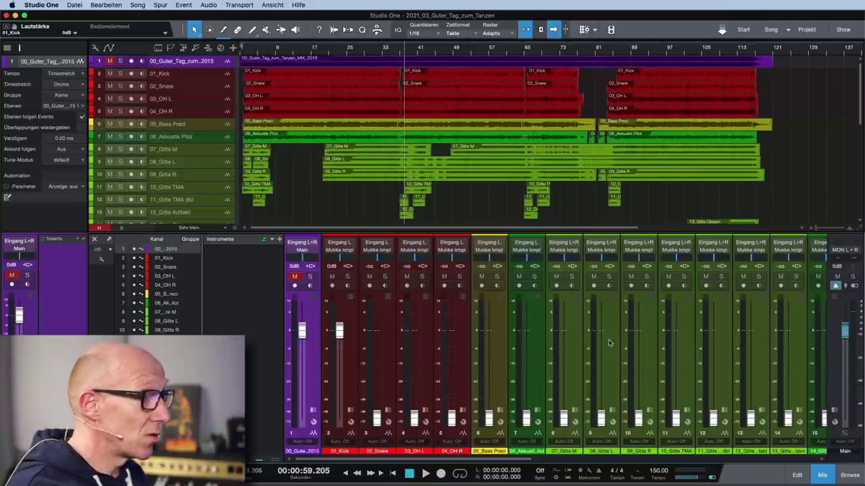
- Play the song with only the kick audible and examine its peaks on the main output meter around the -6 and -12 dB marks
{"action": "left_click_drag", "start_coordinate": [472, 460], "coordinate": [840, 466]}
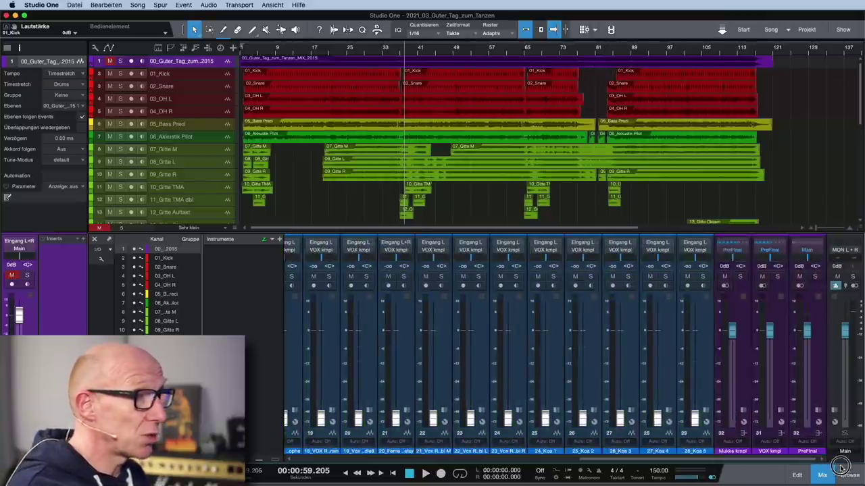
{"action": "key", "text": "space"}
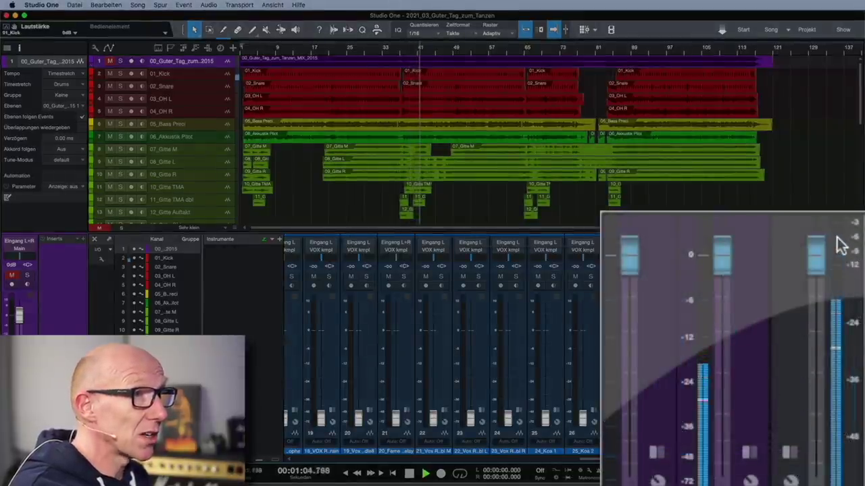
{"action": "mouse_move", "coordinate": [839, 245]}
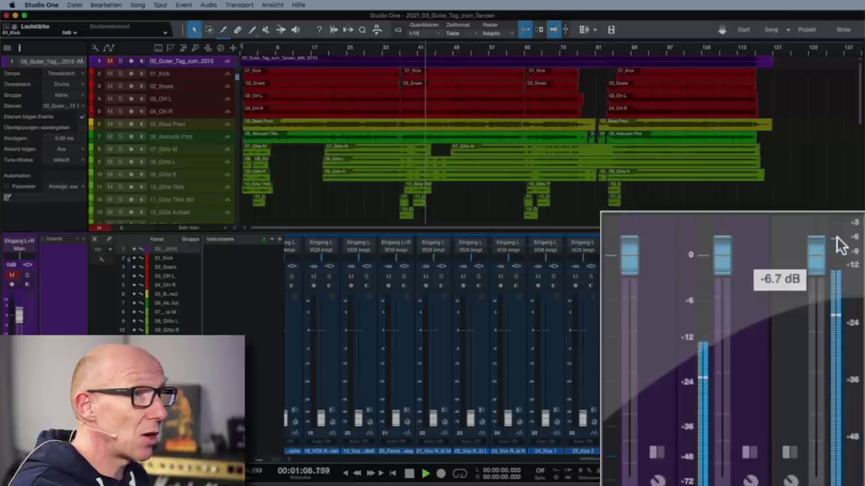
{"action": "left_click_drag", "start_coordinate": [840, 247], "coordinate": [841, 243]}
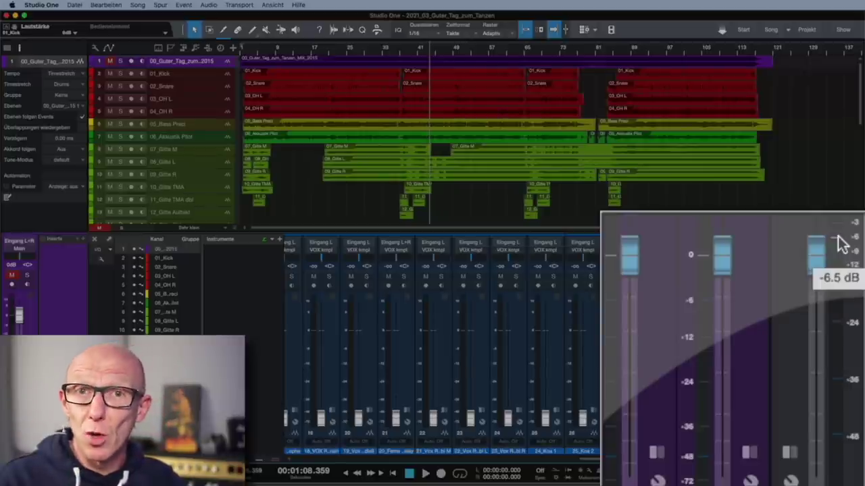
{"action": "left_click_drag", "start_coordinate": [841, 243], "coordinate": [843, 271]}
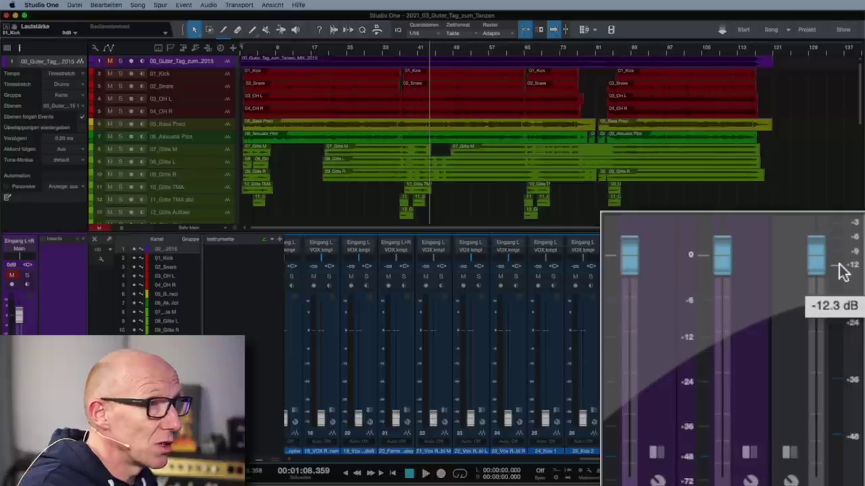
{"action": "left_click_drag", "start_coordinate": [843, 271], "coordinate": [843, 271]}
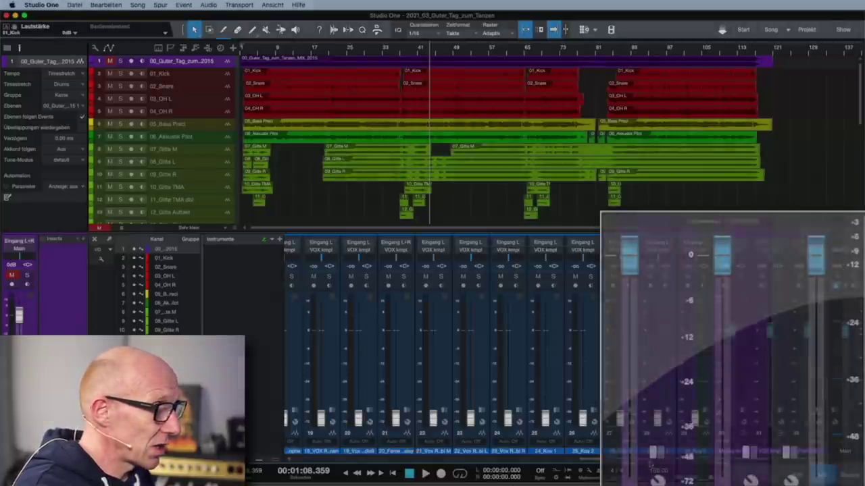
- Set the 01_Kick level to -3 dB and play the song to check the main output meter
{"action": "scroll", "coordinate": [323, 404], "scroll_direction": "left", "scroll_amount": 10}
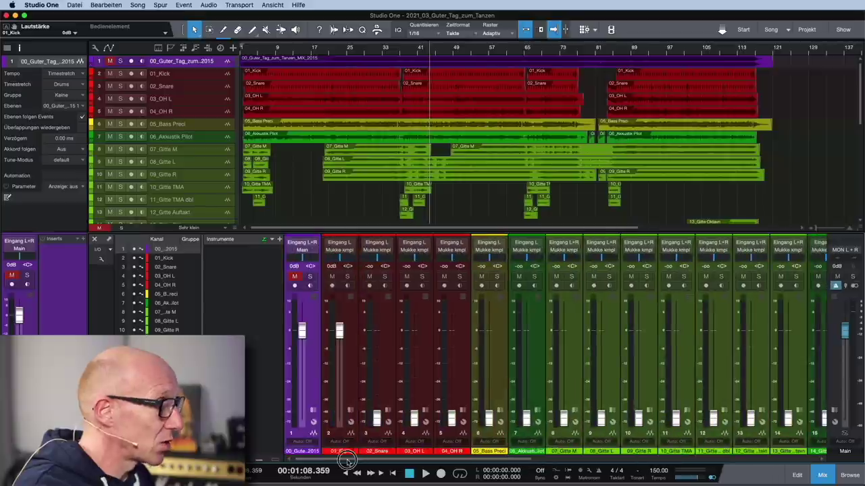
{"action": "left_click", "coordinate": [332, 266]}
{"action": "type", "text": "-"}
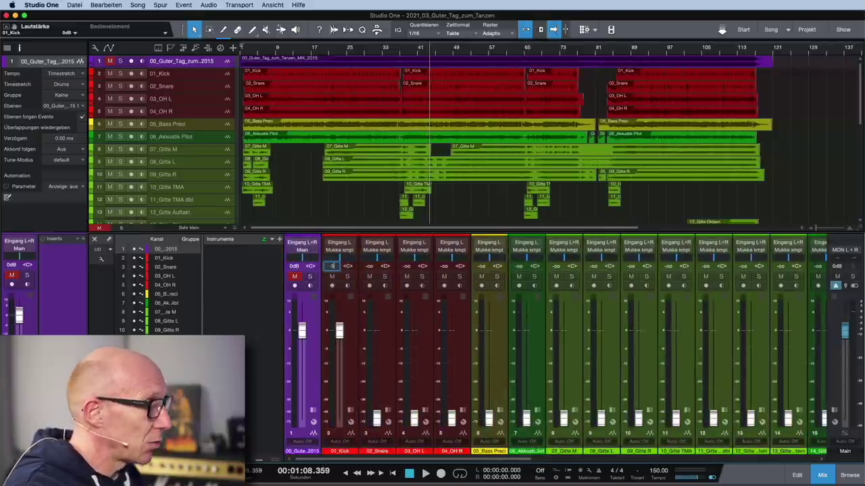
{"action": "type", "text": "3"}
{"action": "key", "text": "Return"}
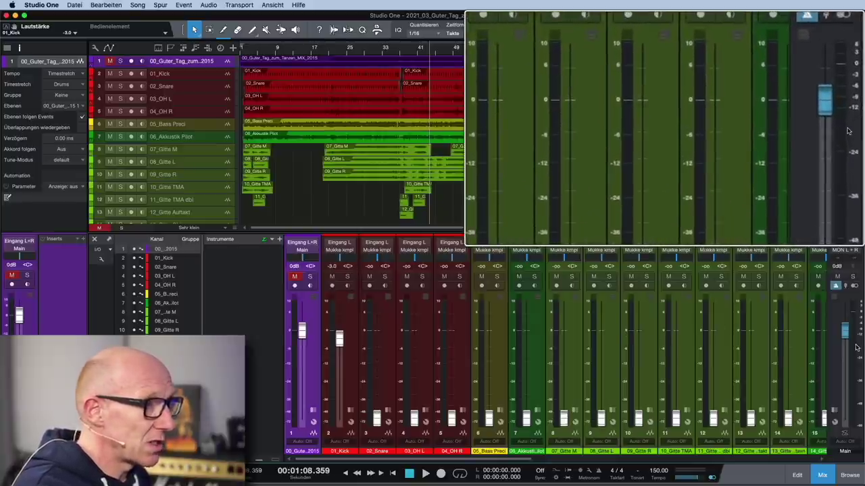
{"action": "key", "text": "space"}
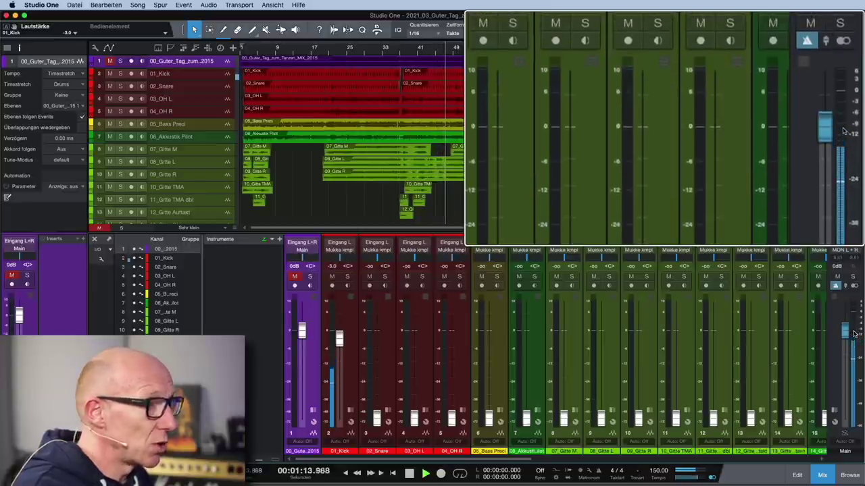
{"action": "key", "text": "space"}
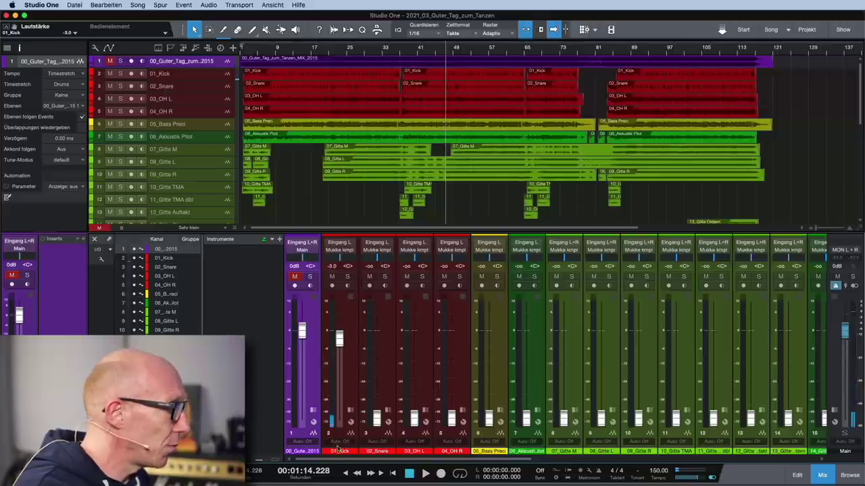
- Set the 01_Kick level to -5 dB and play the song again to check it
{"action": "left_click", "coordinate": [332, 266]}
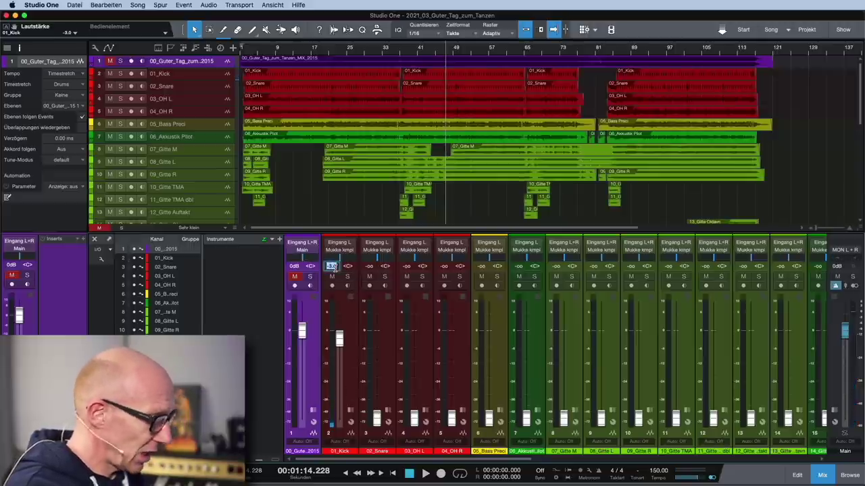
{"action": "type", "text": "-5"}
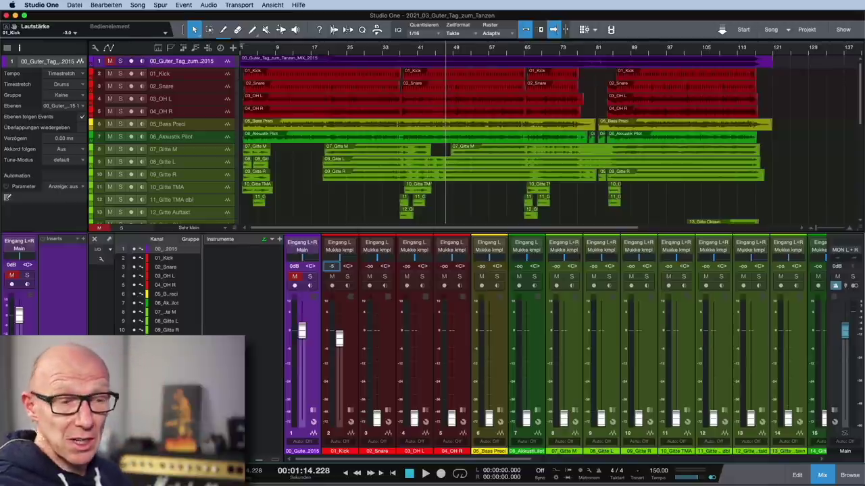
{"action": "key", "text": "Return"}
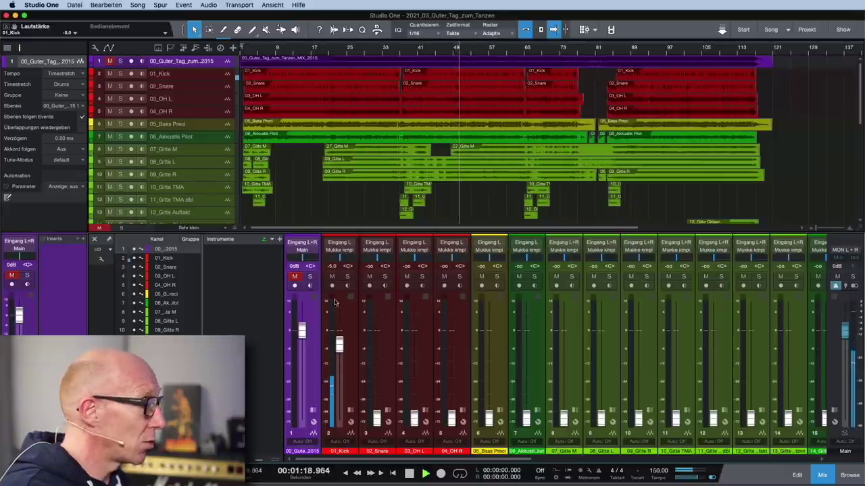
- Set the 01_Kick level to -6 dB, check its peaks on the main output meter and stop playback
{"action": "type", "text": "-6"}
{"action": "key", "text": "Return"}
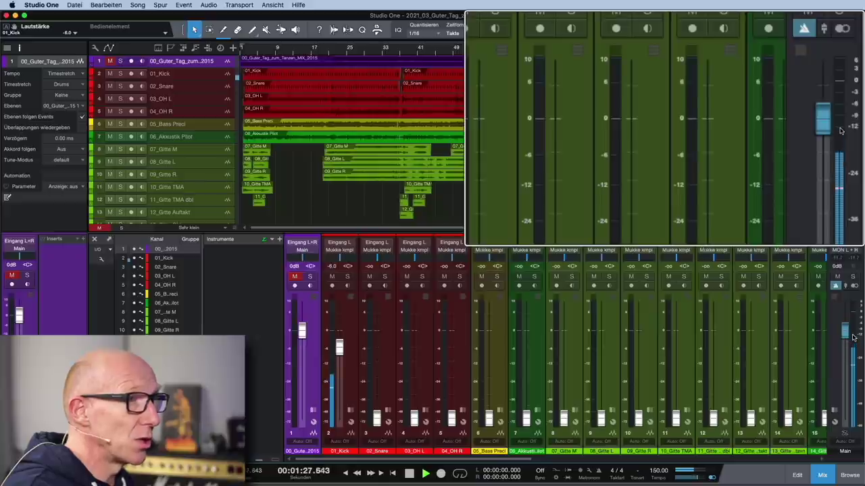
{"action": "key", "text": "space"}
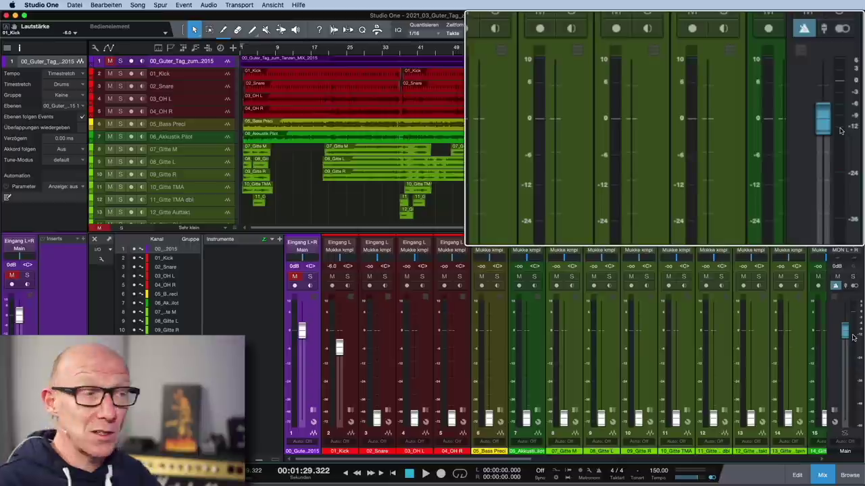
- Play the kick again to compare it on the Klanghelm VUMT meter, and close the plug-in window
{"action": "key", "text": "space"}
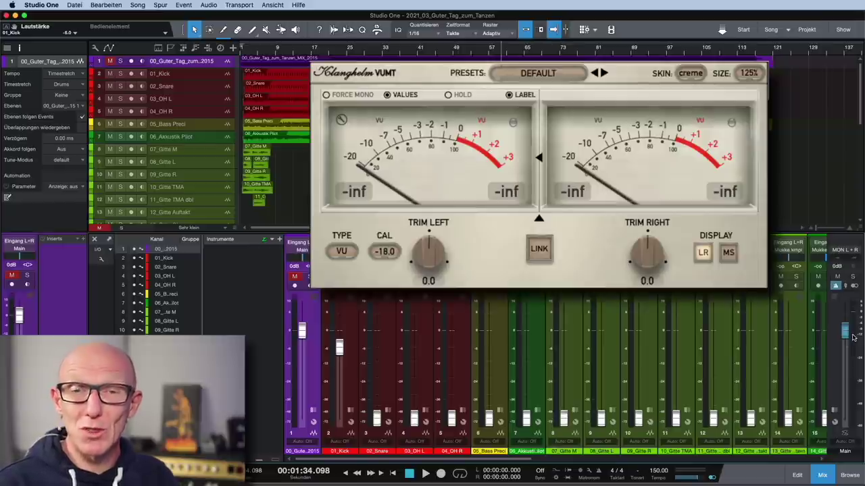
{"action": "key", "text": "super+w"}
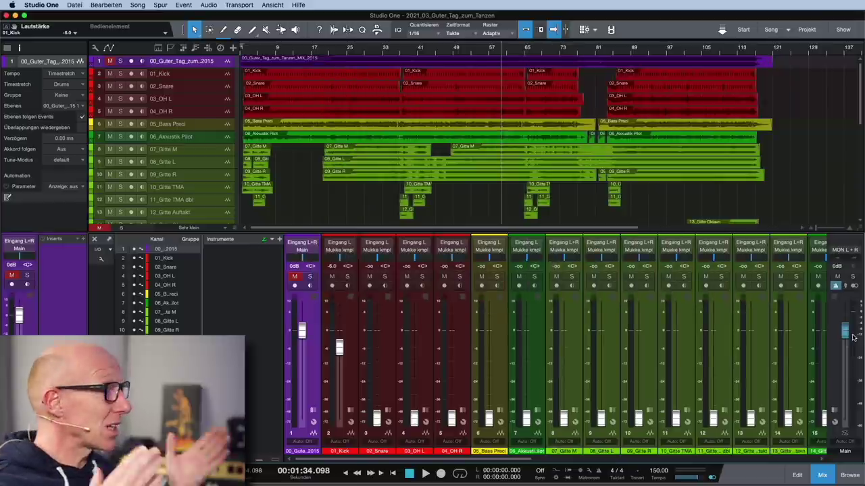